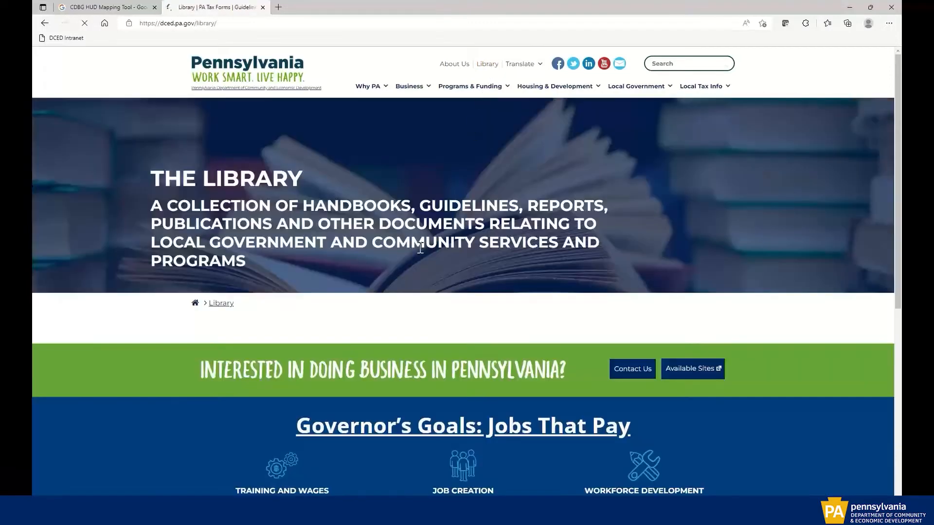
Open the Hyperlinks for Income Survey Tools document from the American Community Surveys section of the Federal Program Resource Library
scroll(362, 267, "down", 4)
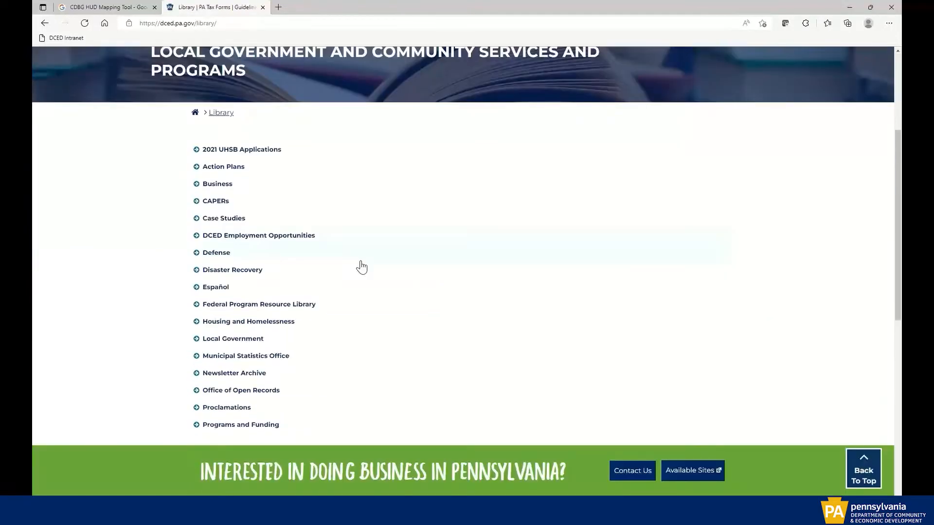
left_click(294, 305)
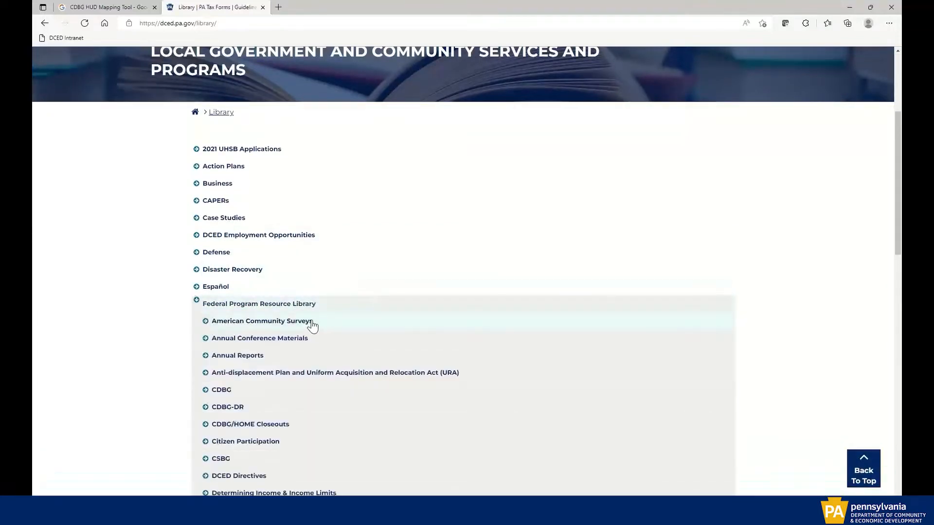
left_click(312, 322)
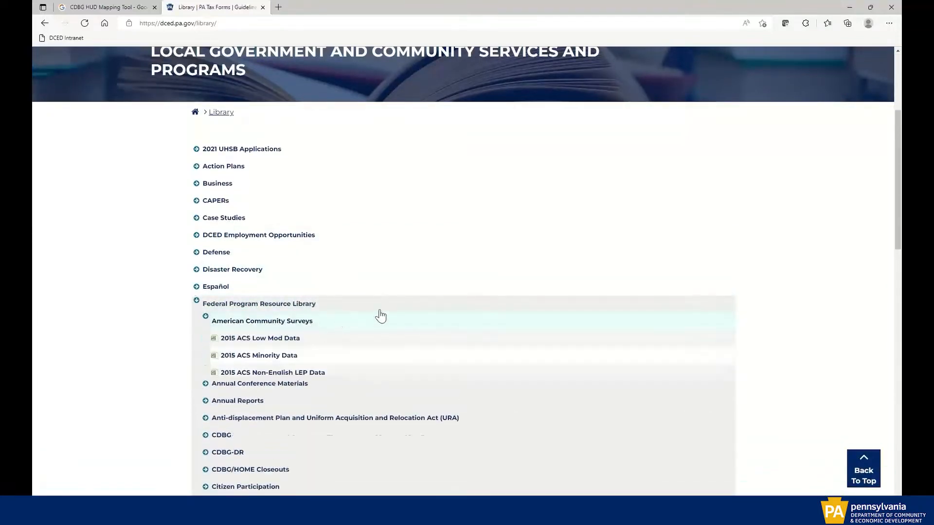
scroll(381, 312, "down", 1)
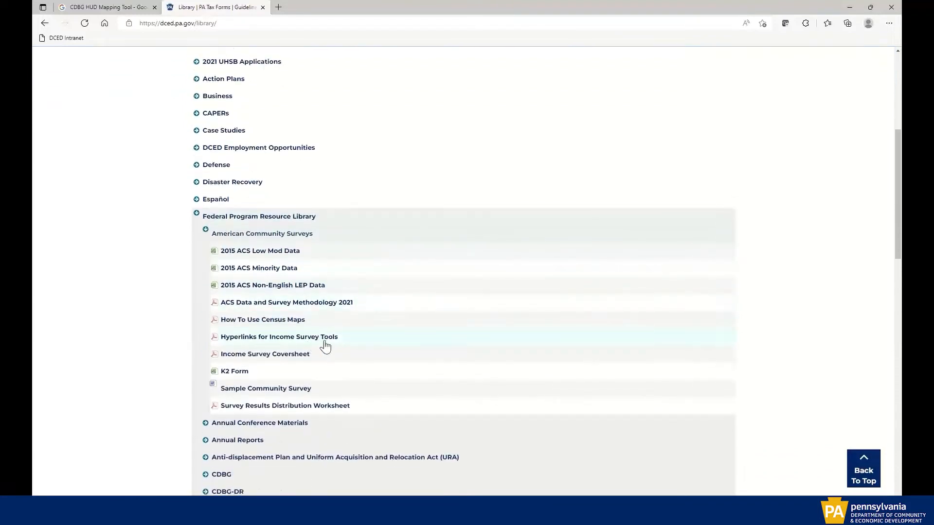
left_click(342, 344)
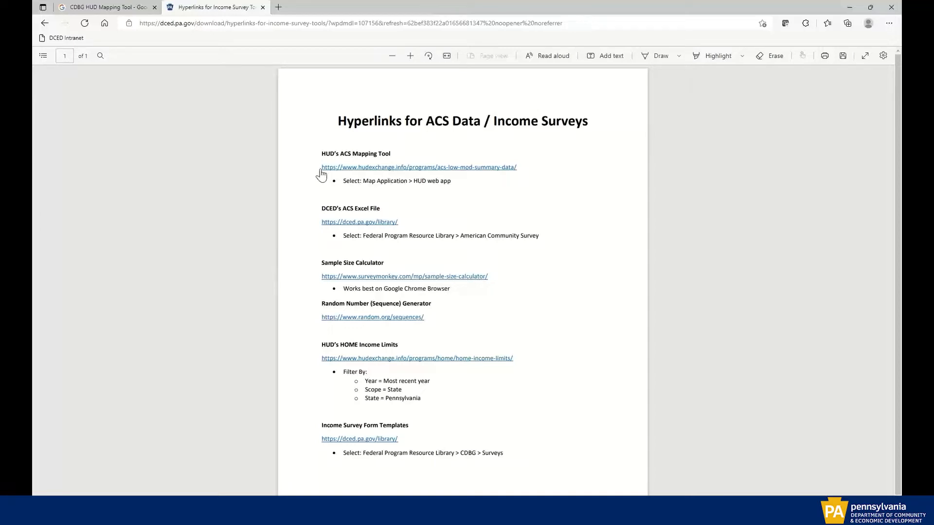
Open HUD Exchange's CDBG Low- and Moderate-Income Data page from the Google results, then its 2011-2015 American Community Survey LMISD page
left_click(109, 9)
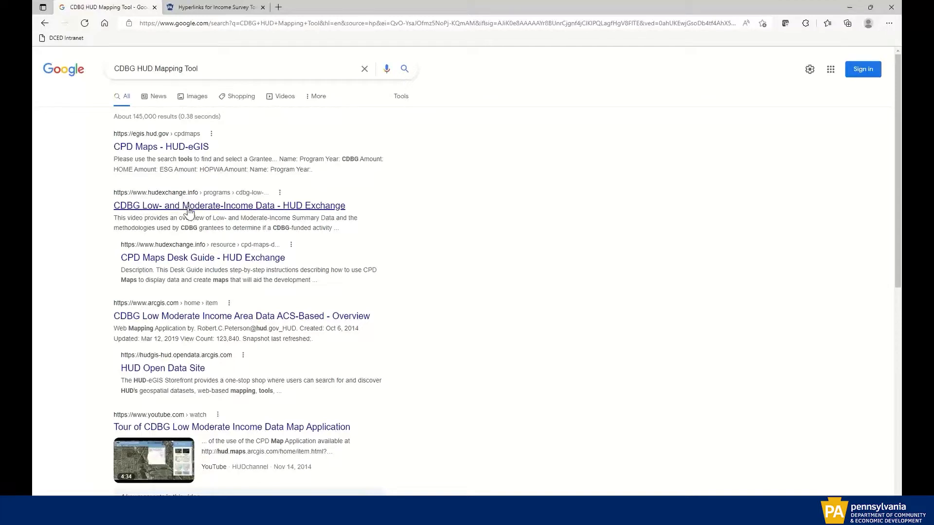
left_click(185, 206)
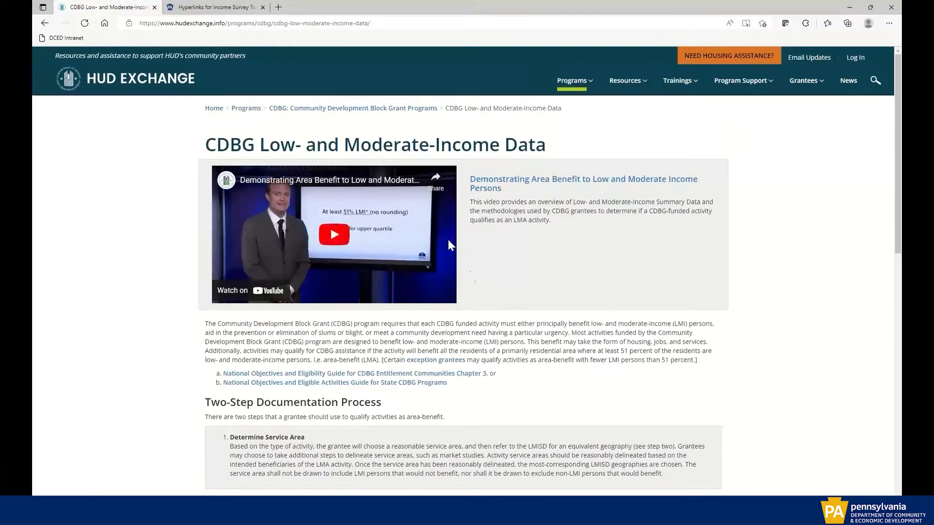
scroll(473, 285, "down", 5)
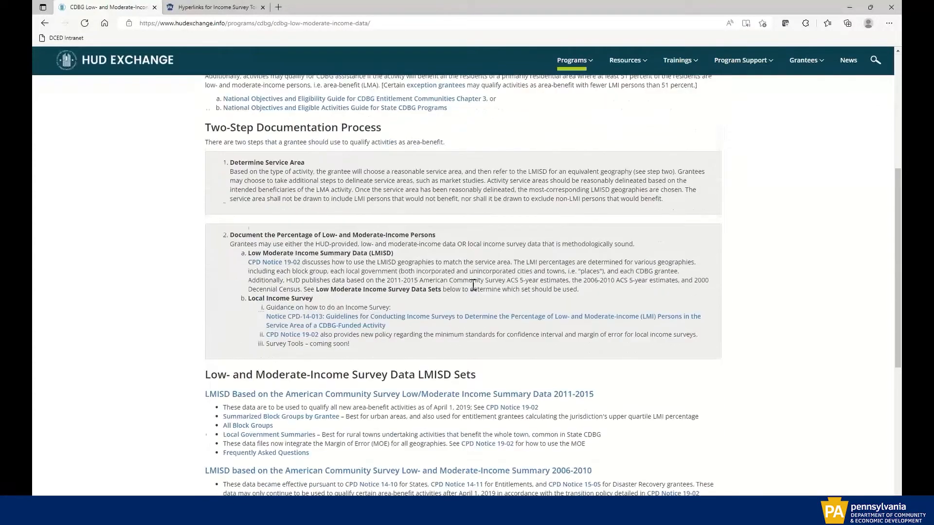
scroll(348, 341, "down", 1)
scroll(347, 322, "down", 1)
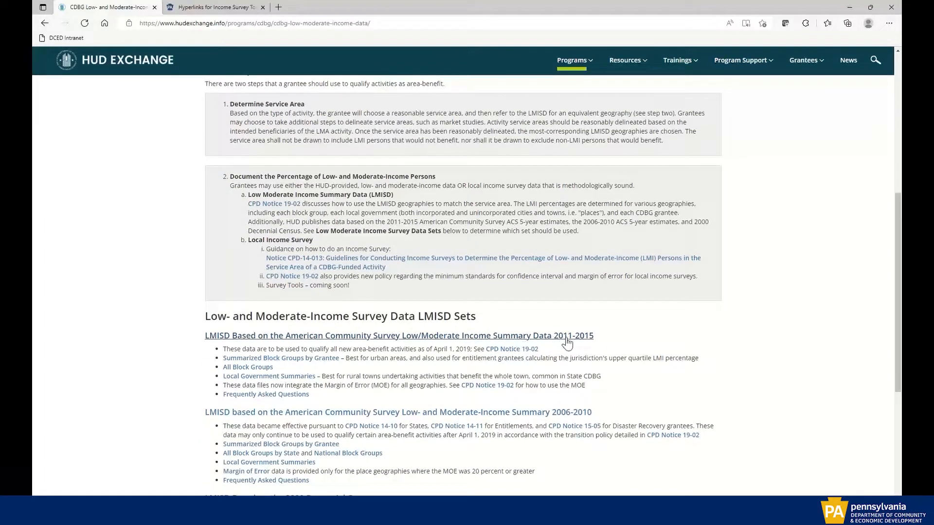
left_click(537, 341)
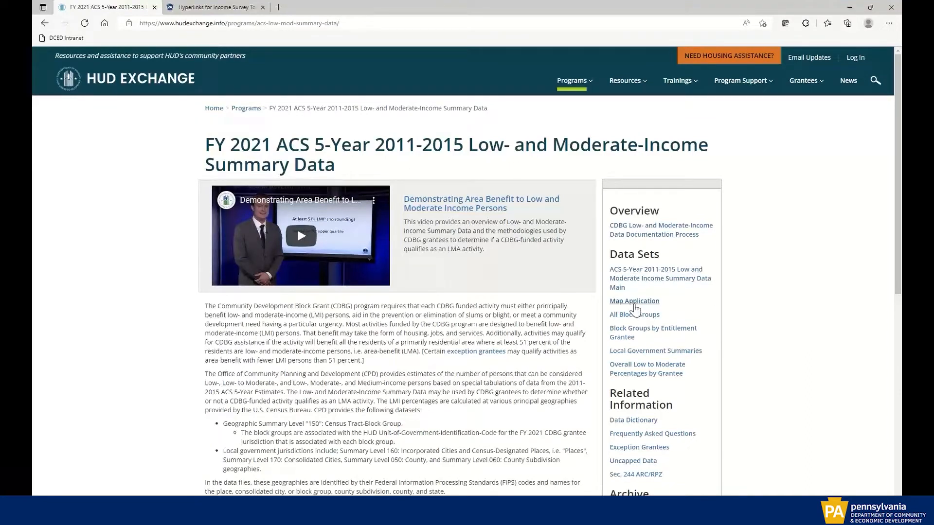
Open the Map Application for the 2011-2015 low- and moderate-income data and launch its web map
left_click(634, 302)
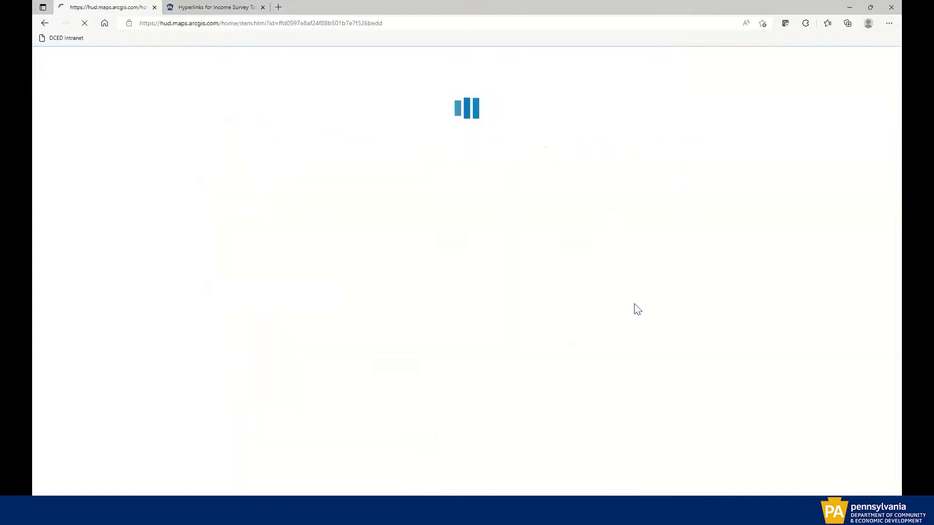
mouse_move(188, 153)
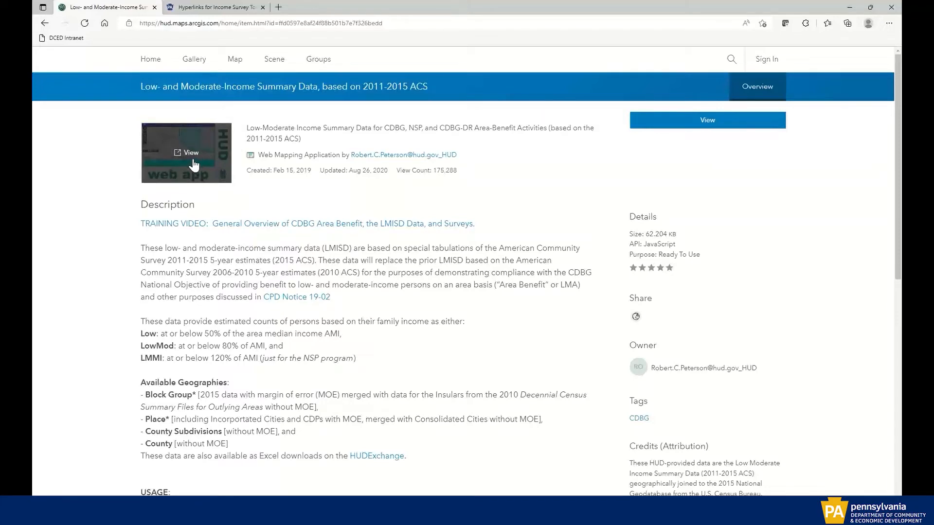
left_click(193, 163)
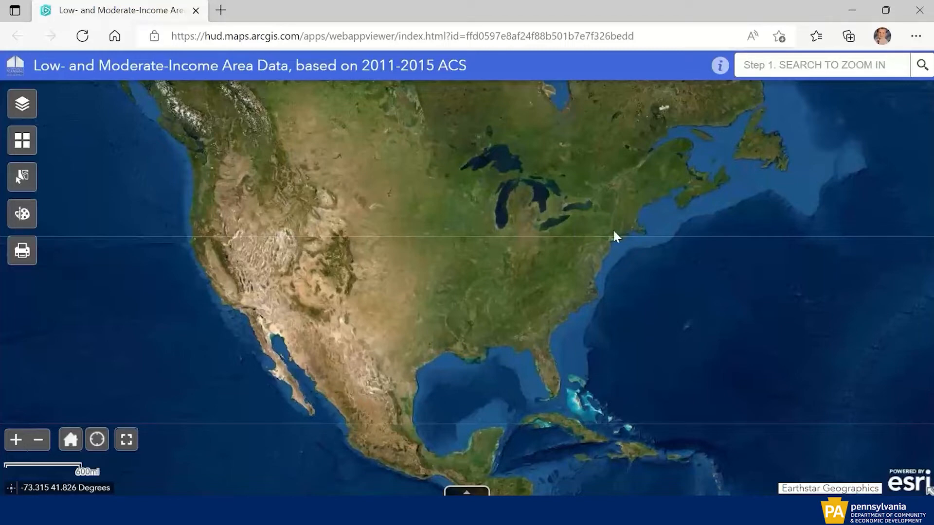
Search the map for City of Monessen, PA, USA and bring the city into close view
scroll(608, 238, "up", 1)
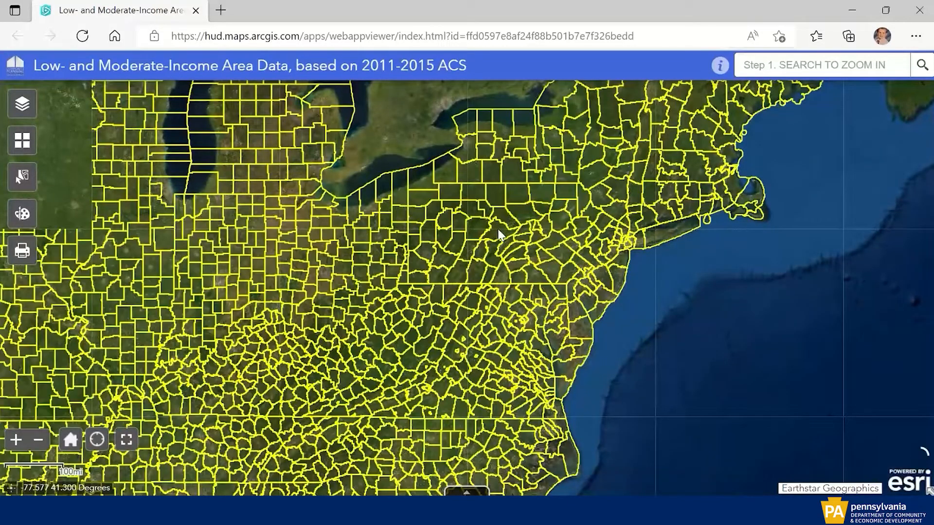
scroll(466, 200, "up", 1)
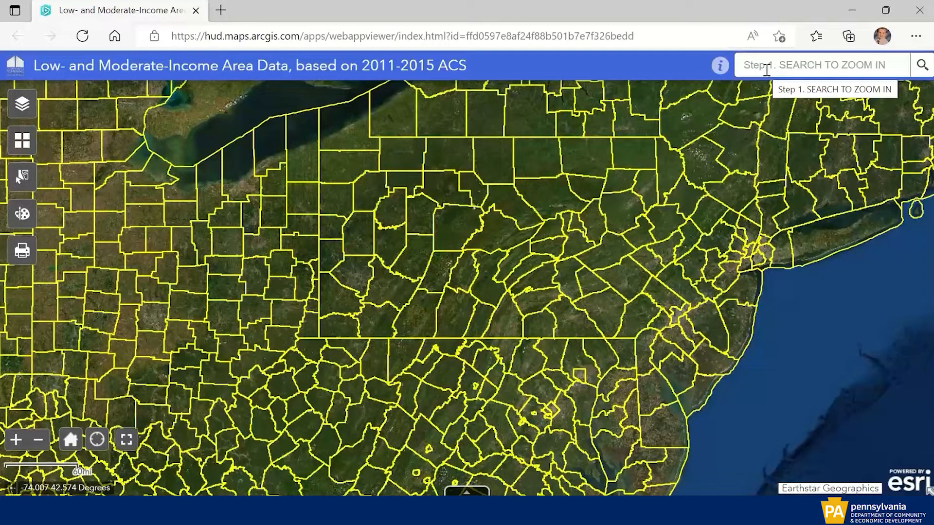
left_click(766, 71)
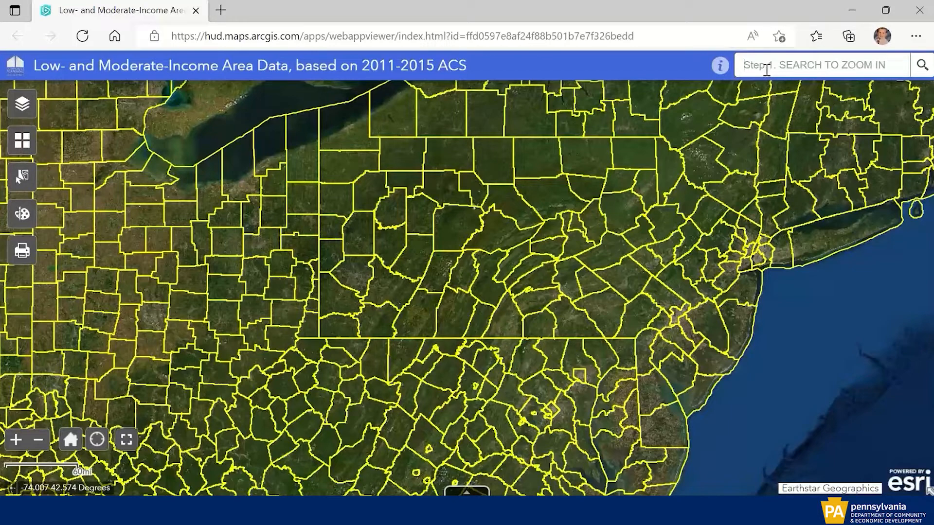
type("City ")
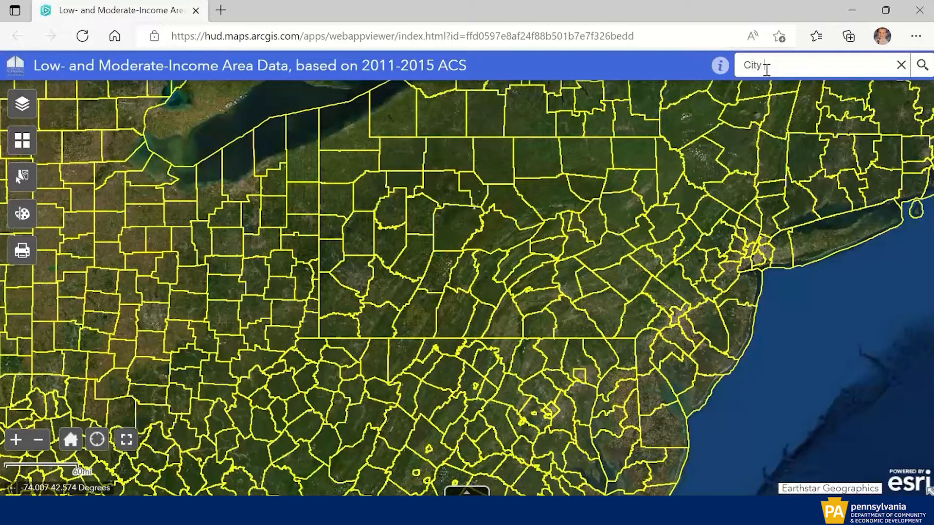
type("of Monessen")
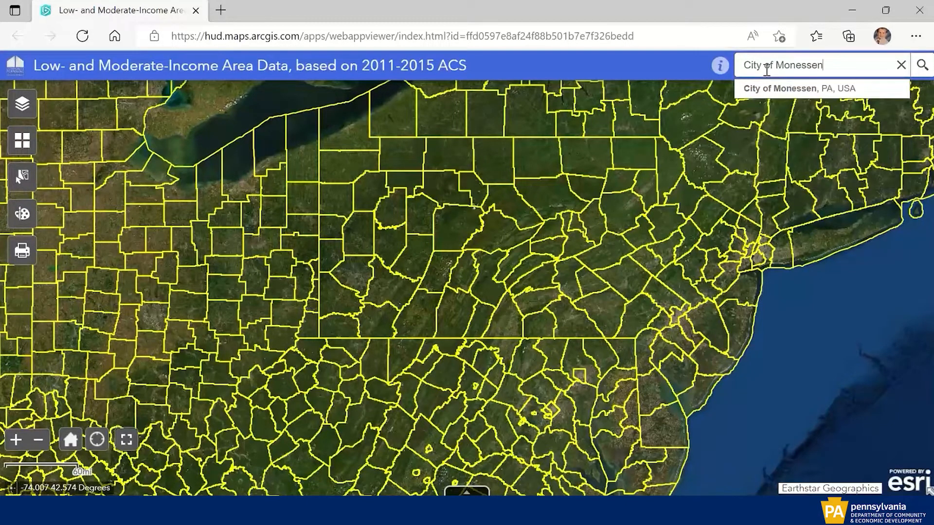
key("Down")
key("Return")
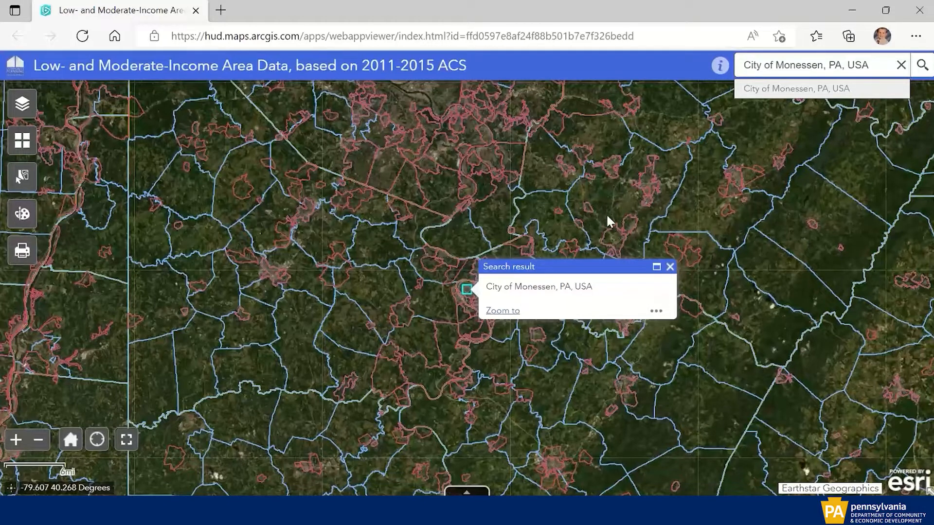
scroll(456, 308, "up", 3)
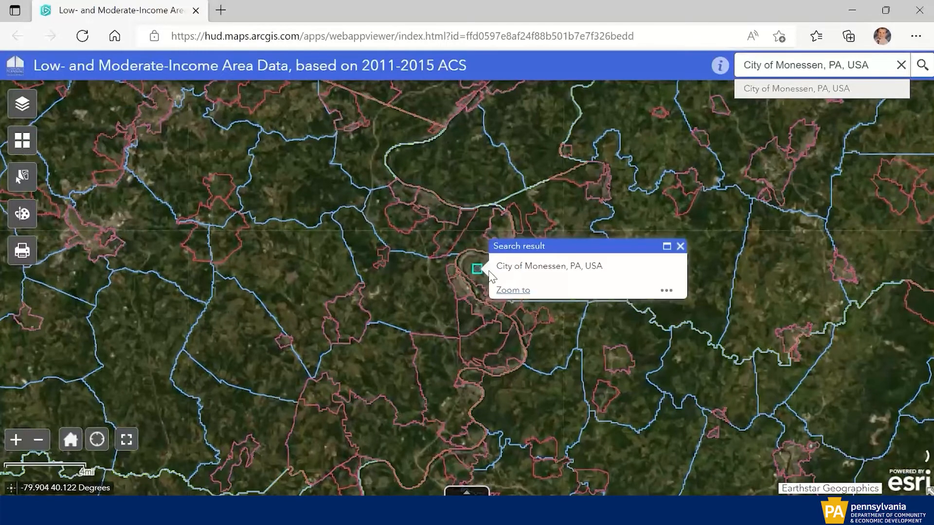
scroll(457, 255, "up", 2)
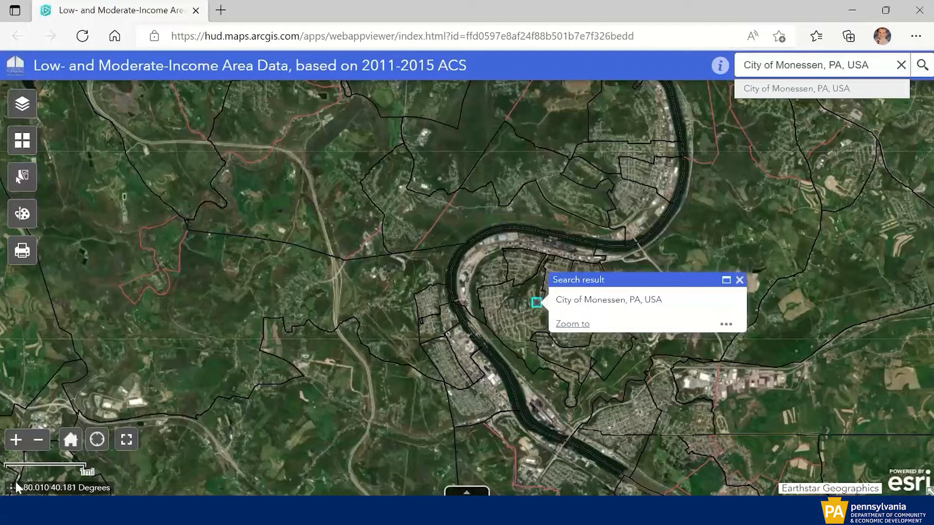
Switch the basemap to Imagery Hybrid and examine the labelled streets around Monessen
left_click(23, 142)
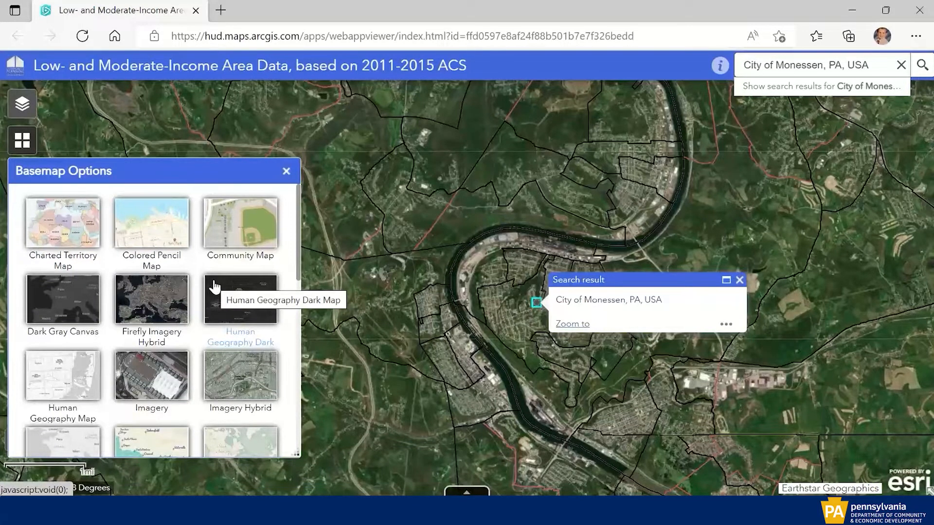
left_click(238, 372)
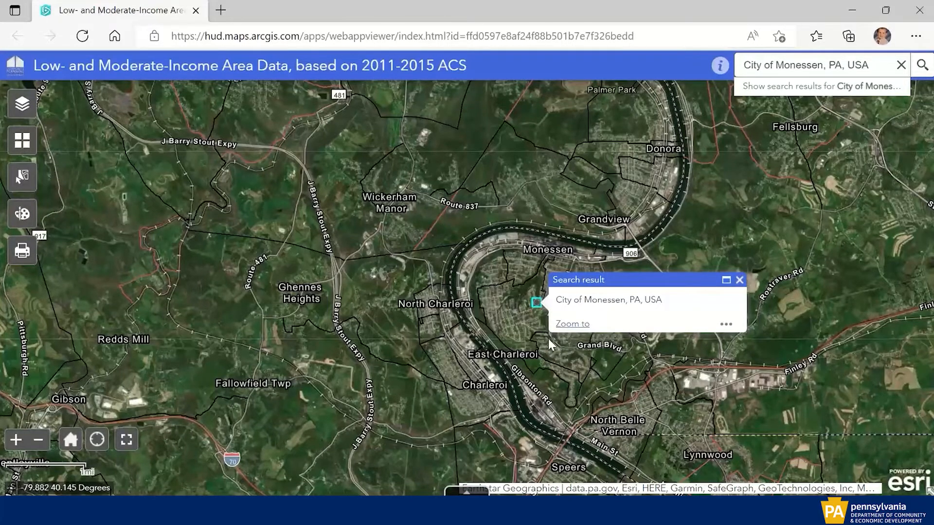
scroll(548, 339, "up", 1)
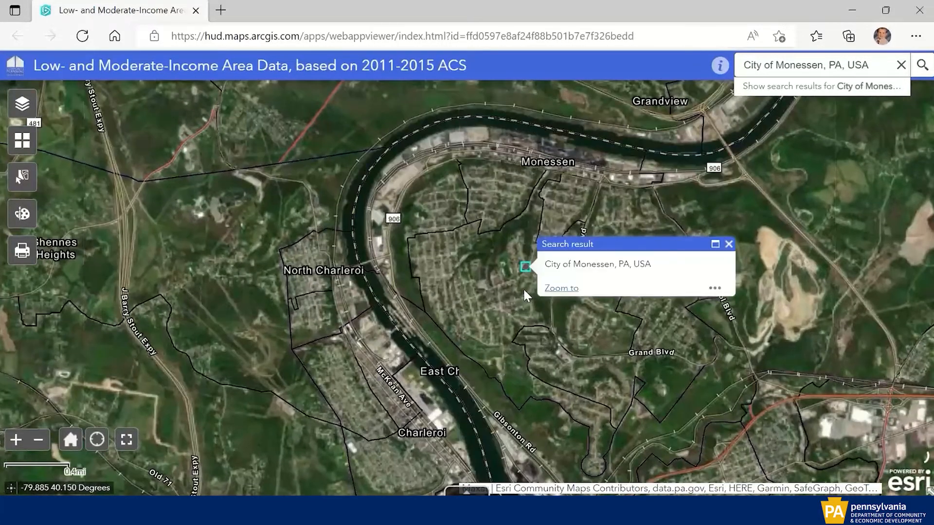
scroll(523, 287, "up", 1)
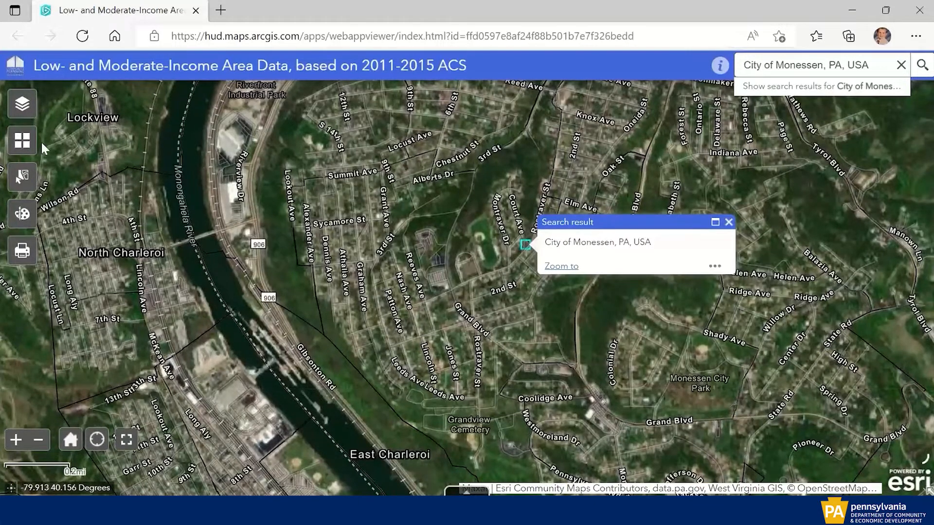
Set the basemap to Community Map with Monessen's block group boundaries in view
left_click(25, 141)
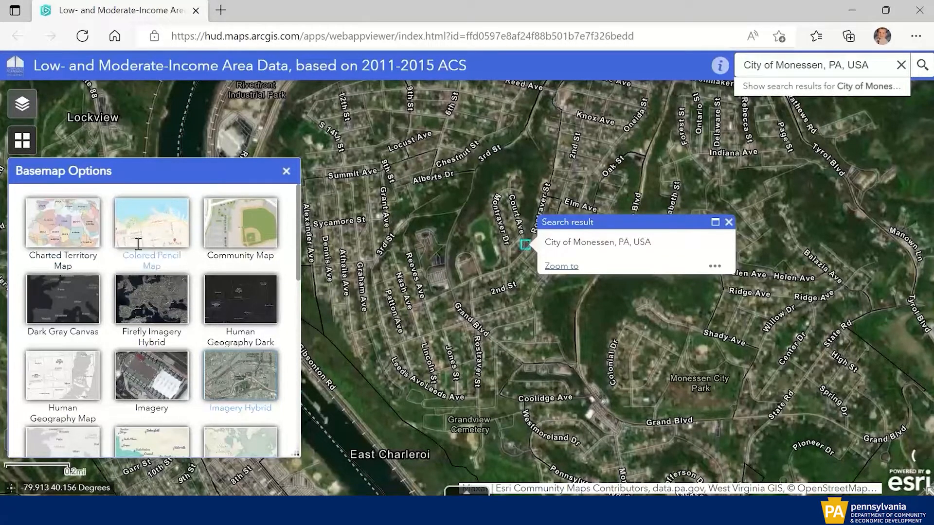
left_click(248, 237)
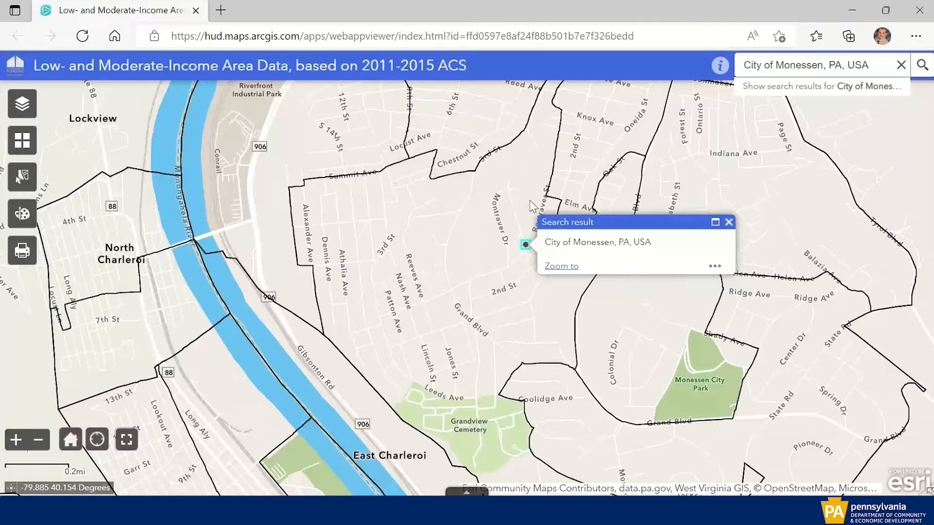
left_click_drag(519, 185, 508, 227)
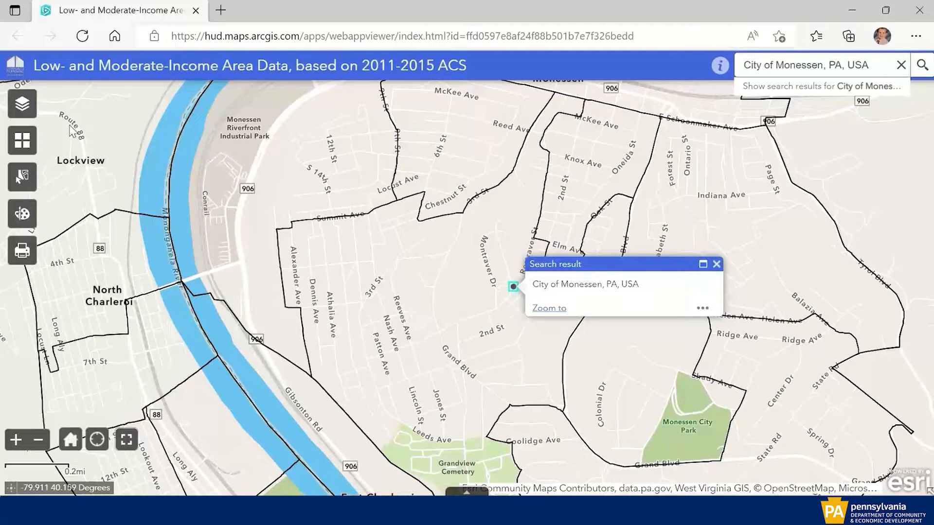
Hide the County, County Subdivision, and Place & Consolidated City layers, leaving only LMISD by Block Group shown
left_click(23, 110)
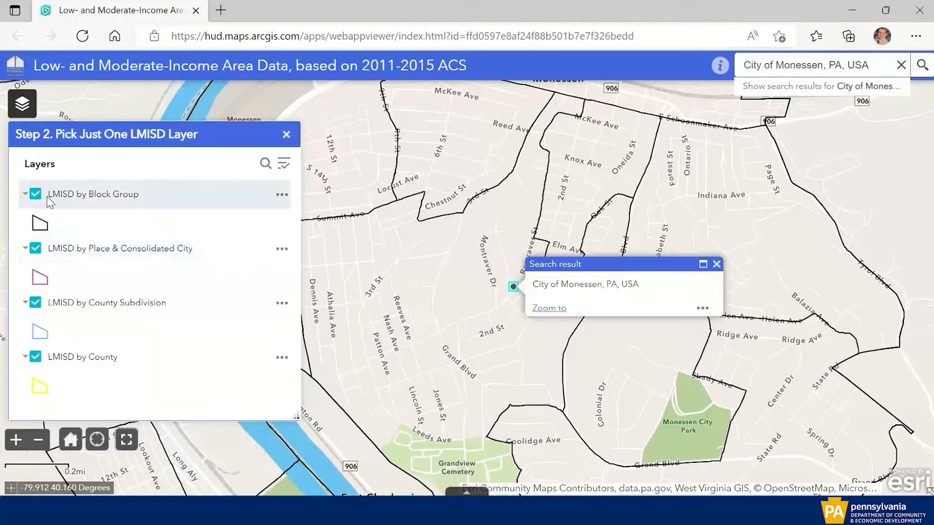
left_click(35, 357)
left_click(38, 302)
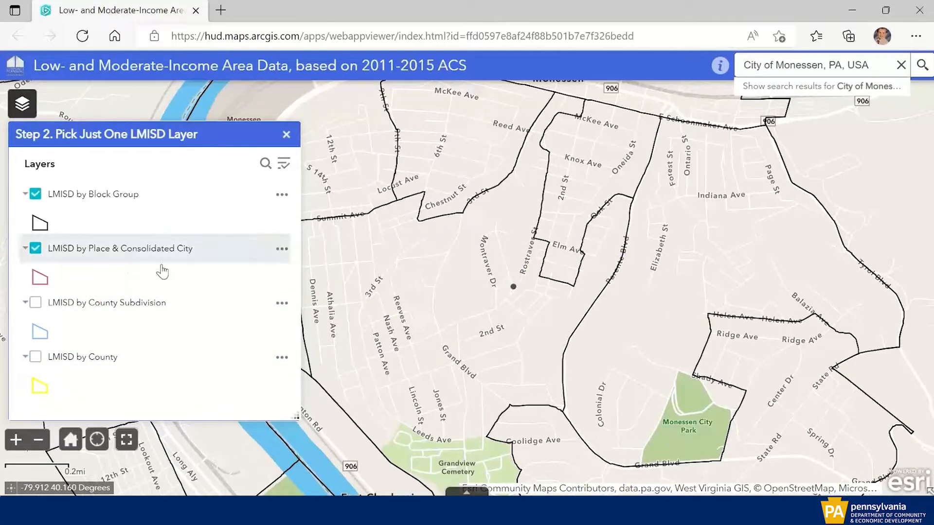
left_click(35, 250)
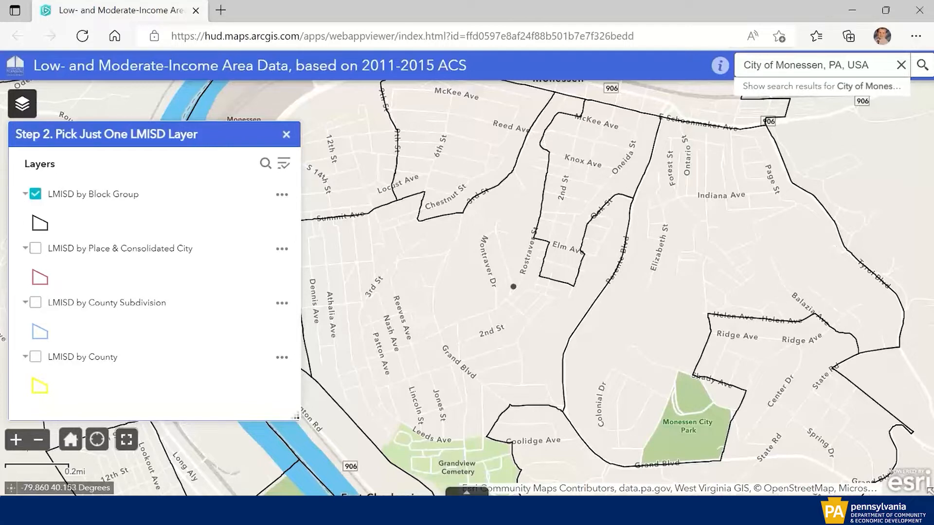
Open the data for the block group around Knox Ave and Oneida St and examine its low- and moderate-income figures
left_click(589, 179)
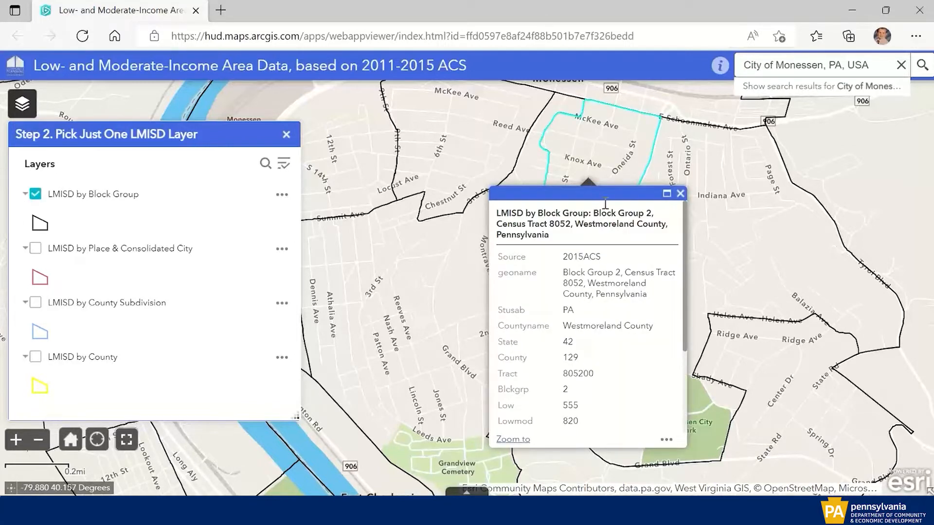
scroll(658, 310, "down", 1)
scroll(659, 309, "down", 2)
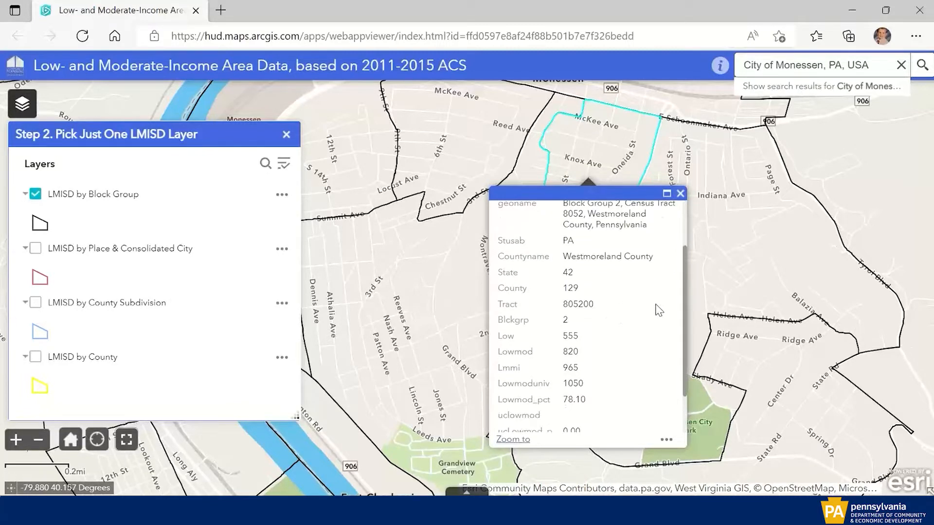
scroll(659, 310, "down", 1)
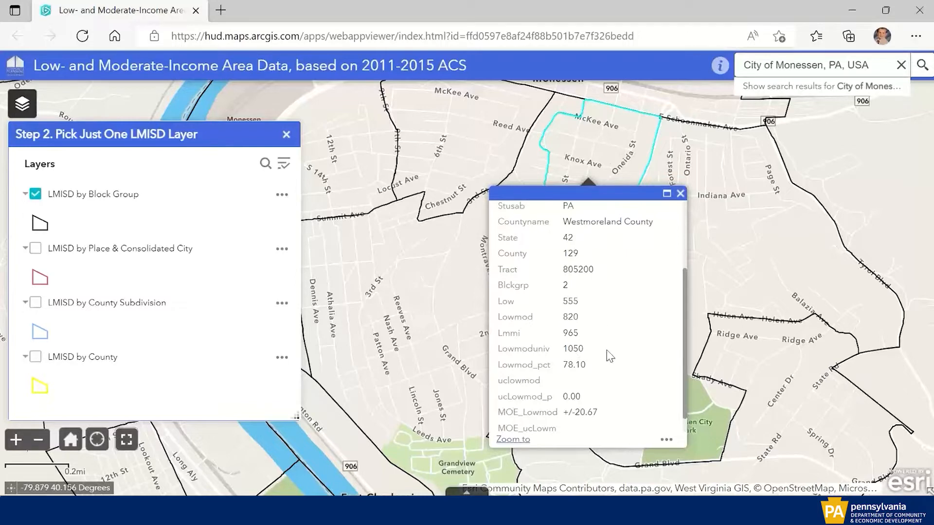
scroll(610, 357, "down", 1)
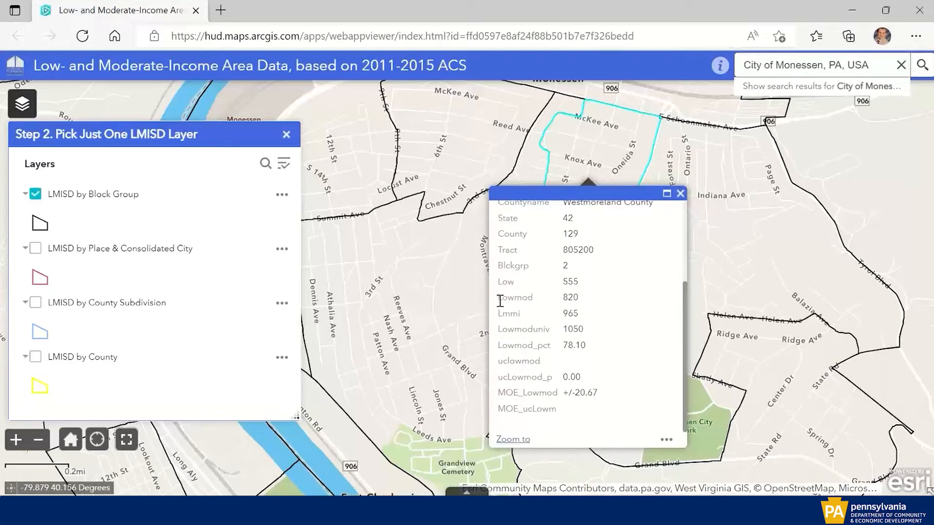
Examine the Lowmod, Lowmoduniv and Lowmod_pct fields of the block group around Knox Ave, and close its record
left_click_drag(500, 300, 543, 302)
left_click_drag(498, 332, 554, 337)
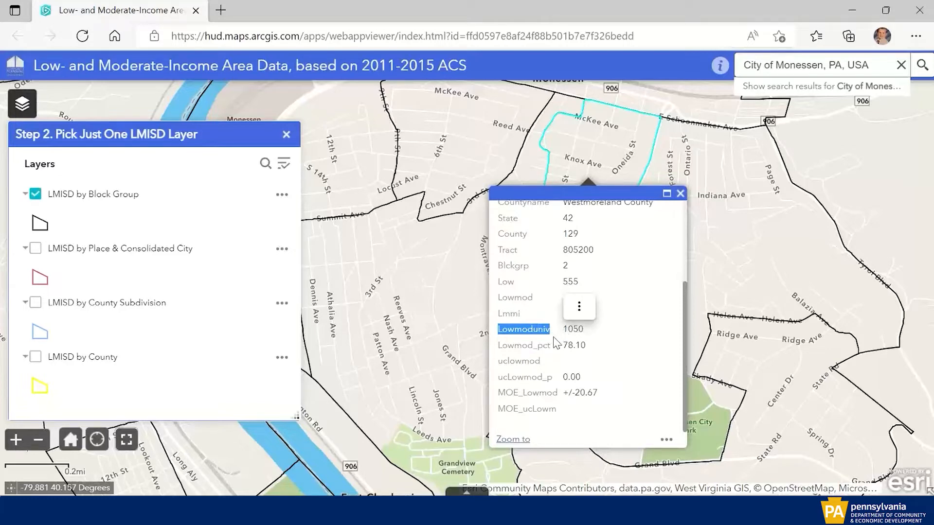
left_click(565, 330)
left_click_drag(565, 330, 585, 332)
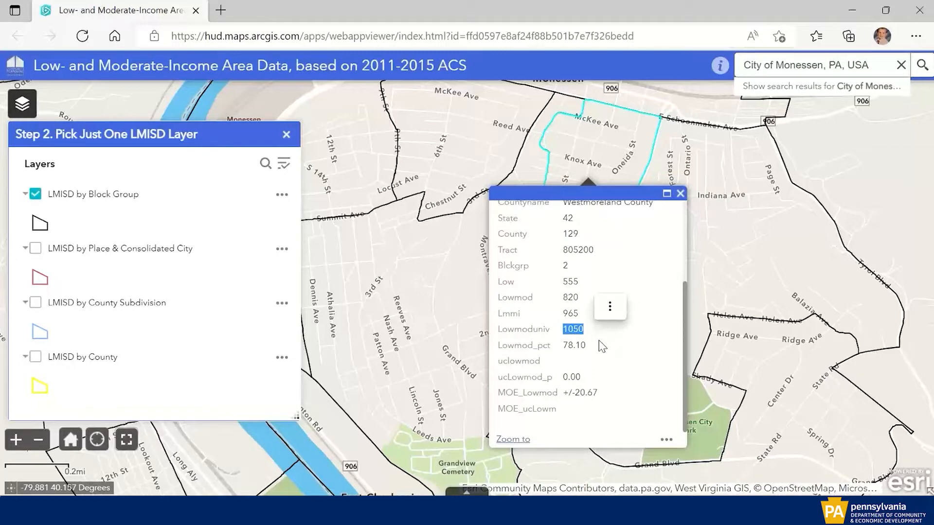
left_click_drag(498, 347, 551, 349)
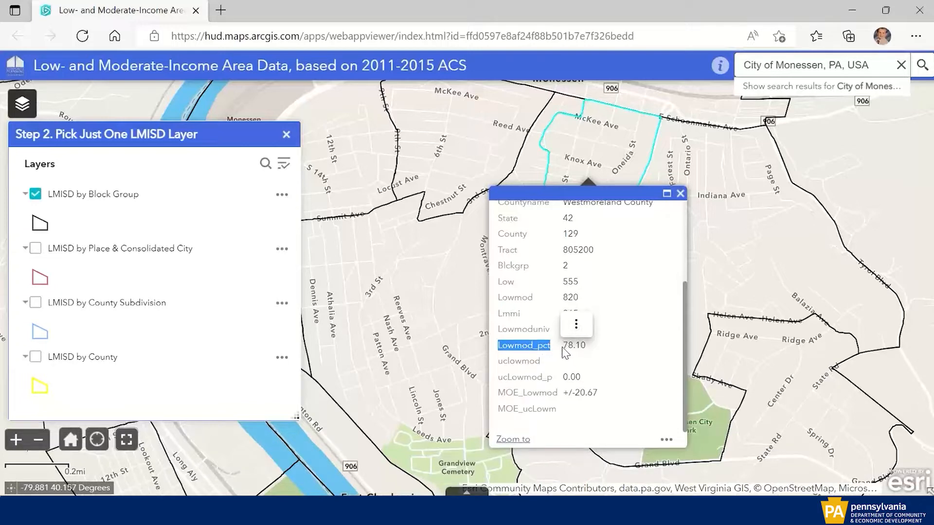
left_click(564, 351)
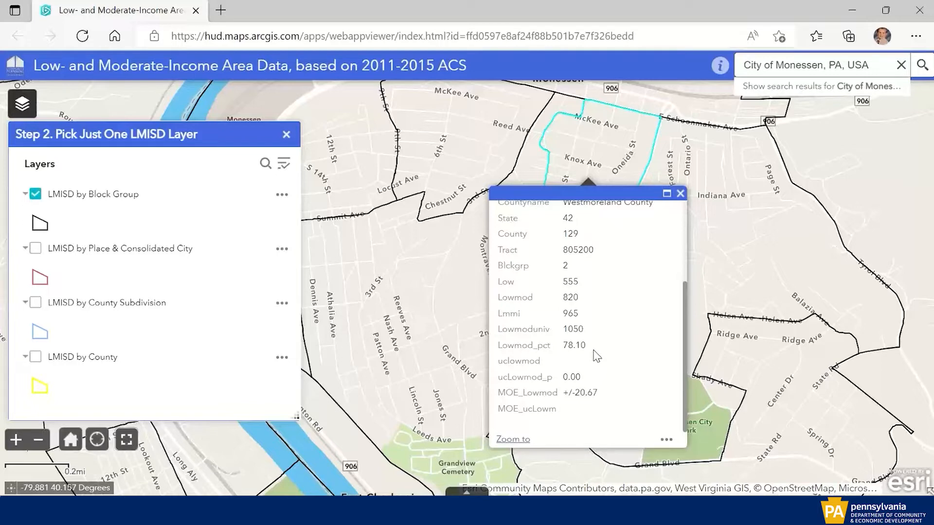
scroll(596, 357, "up", 3)
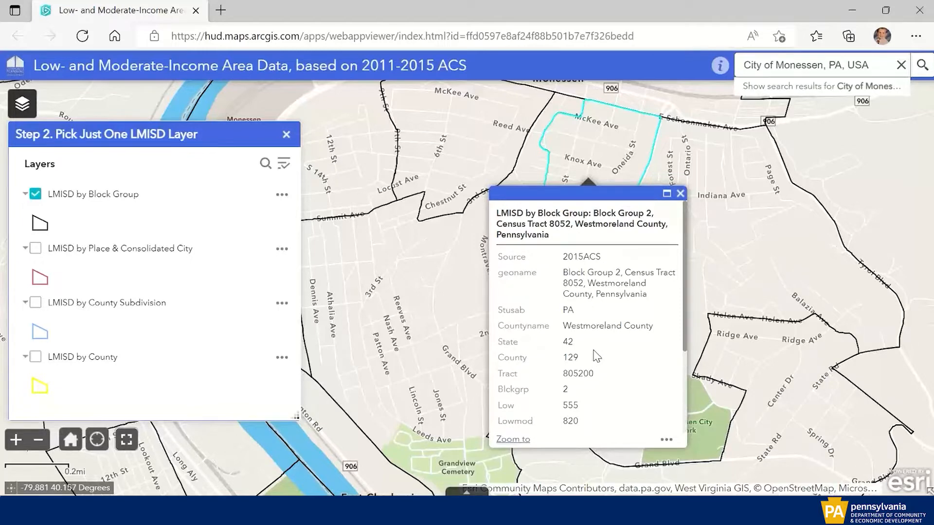
scroll(596, 357, "down", 3)
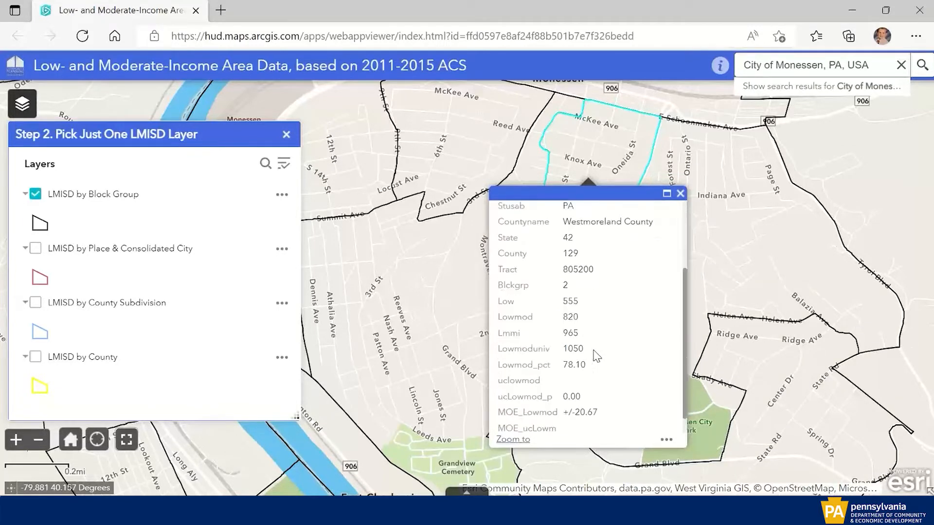
scroll(596, 356, "down", 1)
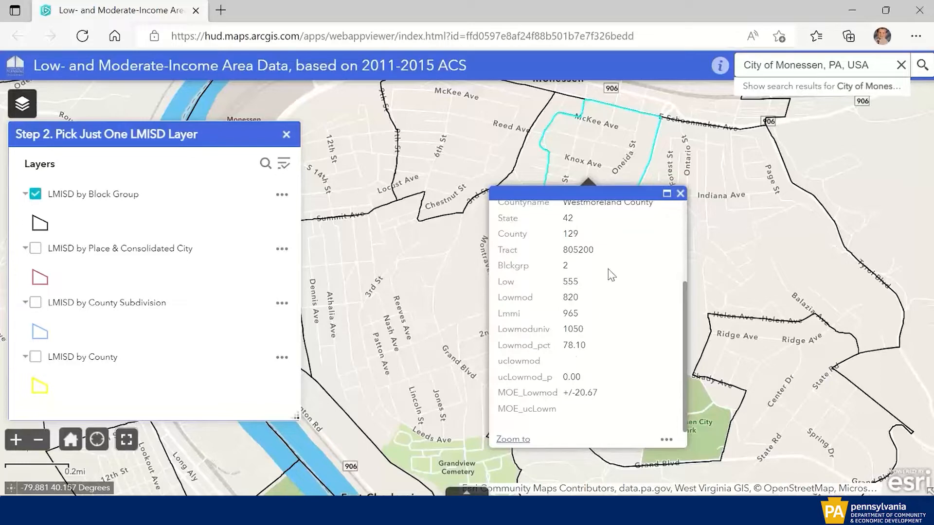
left_click(680, 195)
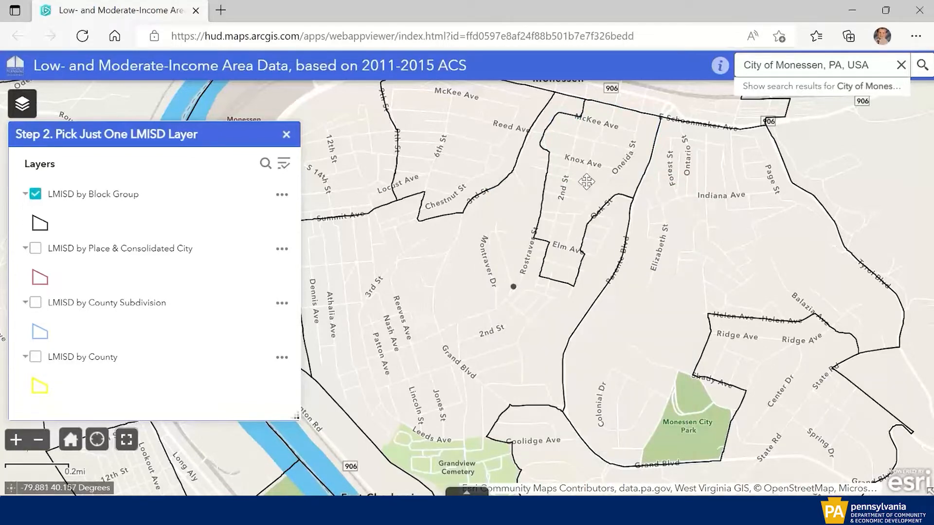
scroll(586, 182, "up", 1)
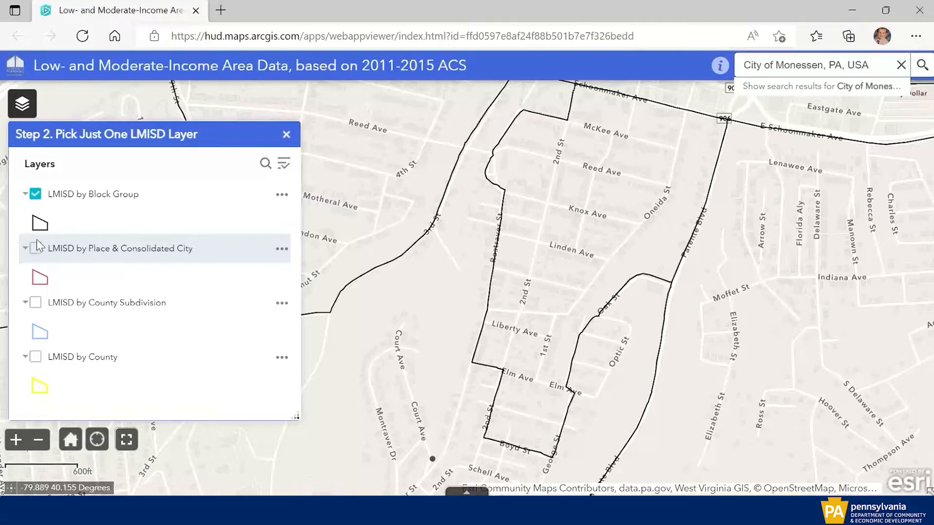
Replace the LMISD by Block Group layer with LMISD by Place & Consolidated City, keeping all of Monessen in view
left_click(35, 194)
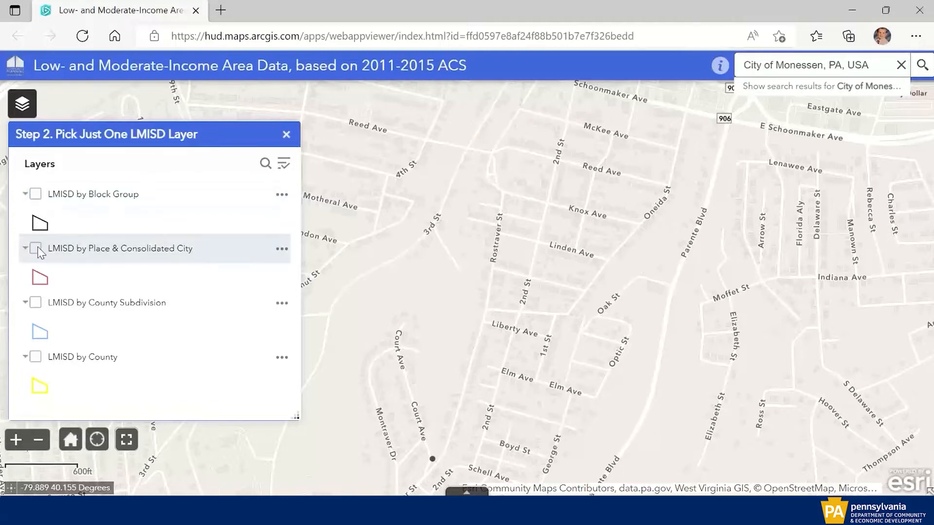
left_click(36, 248)
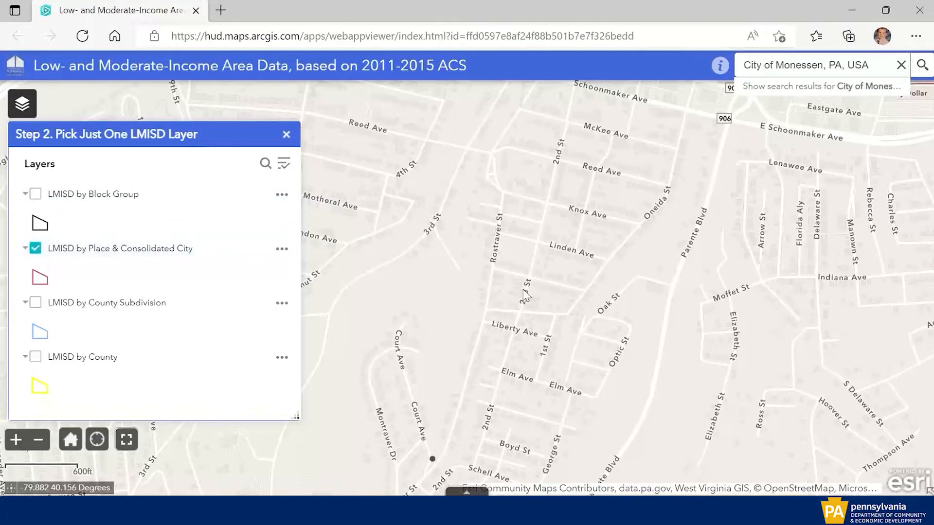
scroll(524, 296, "down", 4)
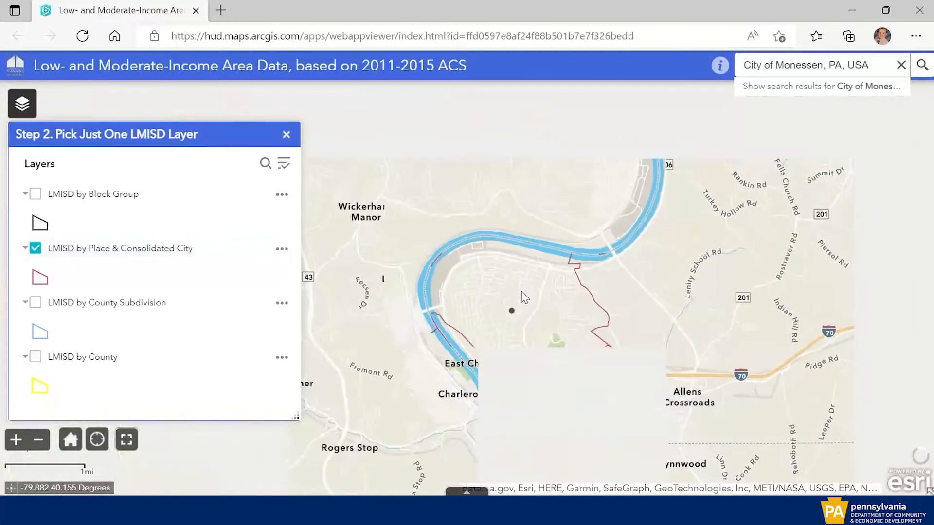
scroll(521, 300, "up", 2)
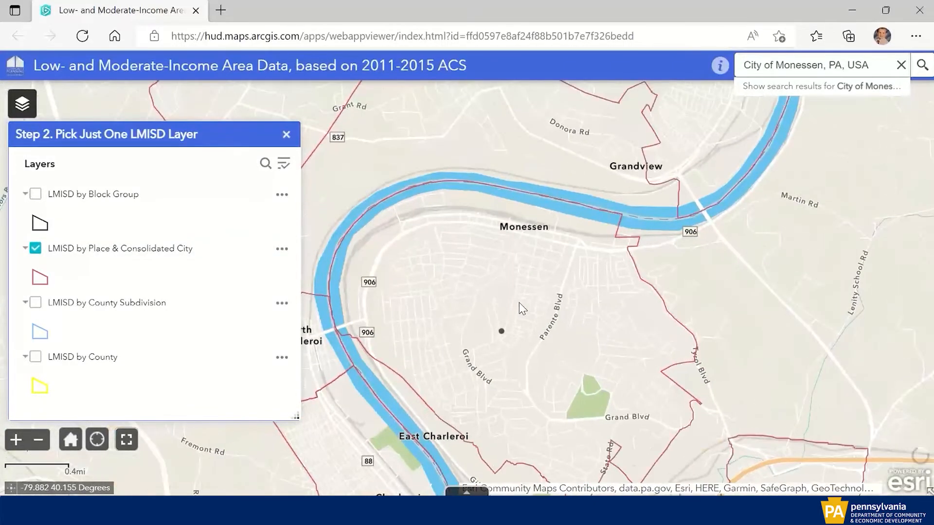
Open the place-level data for Monessen city, examine its LOWMOD_PCT value, and close the record
left_click(543, 322)
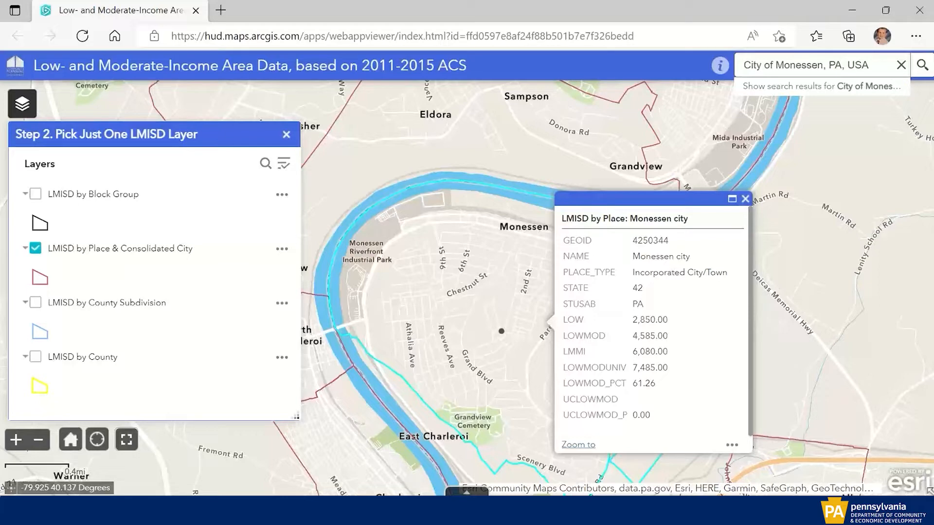
left_click_drag(563, 384, 664, 389)
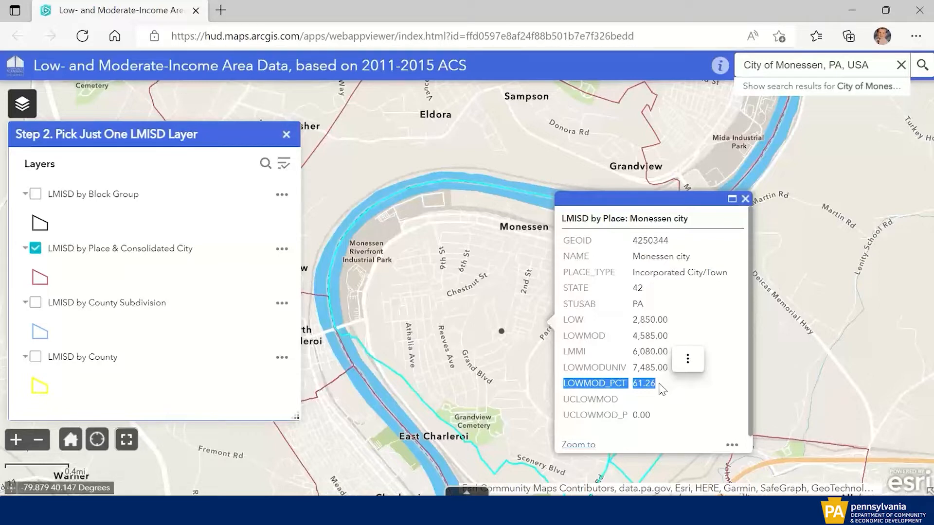
left_click(745, 199)
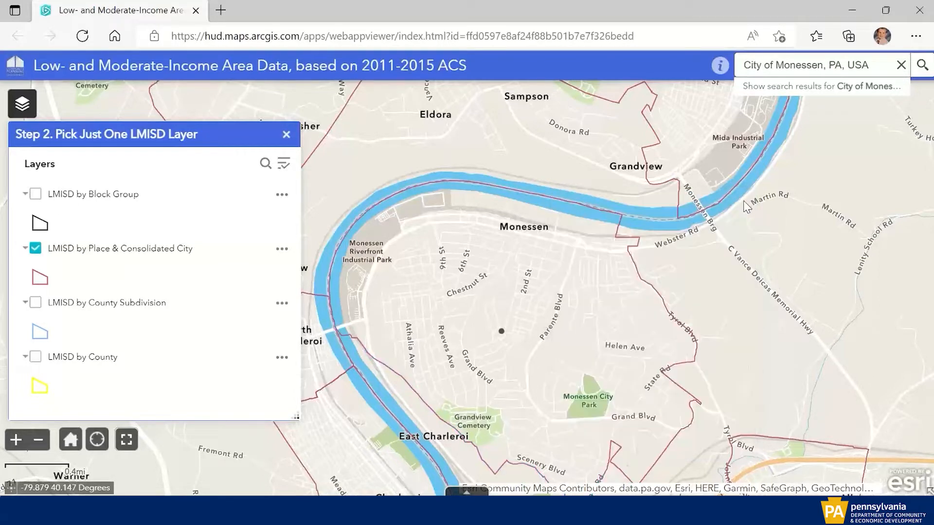
left_click_drag(556, 377, 524, 317)
scroll(526, 349, "up", 1)
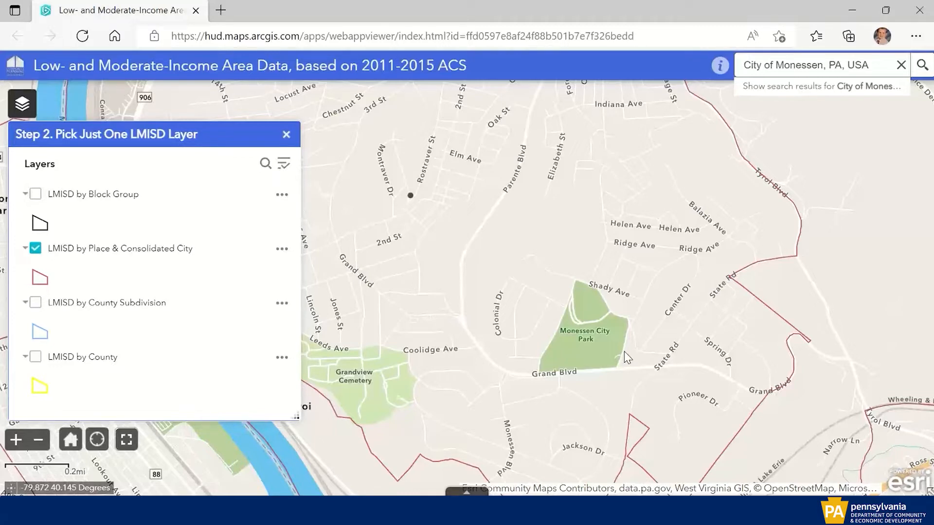
left_click_drag(465, 241, 522, 330)
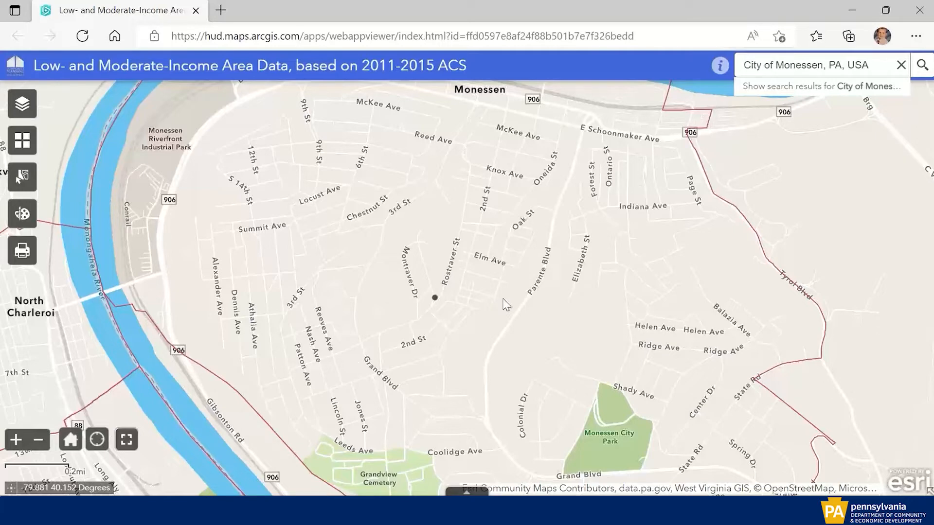
scroll(504, 303, "down", 1)
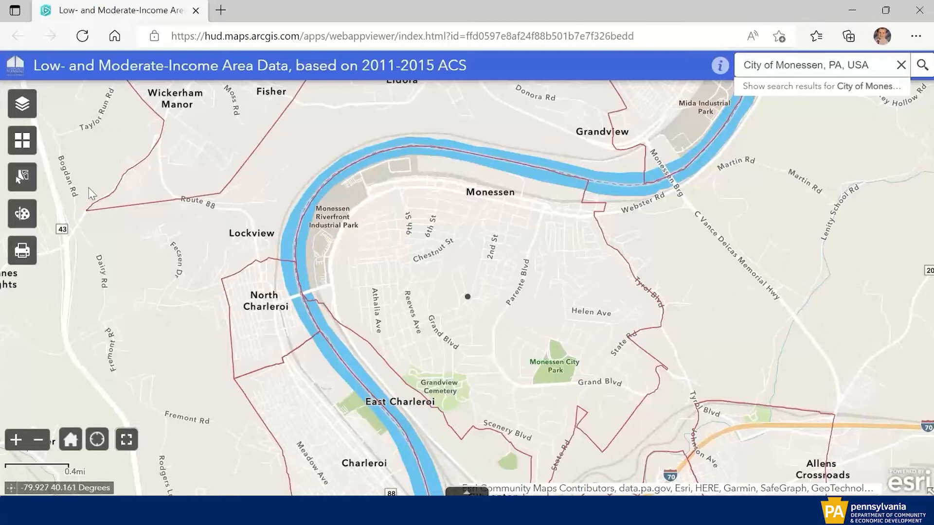
left_click(17, 181)
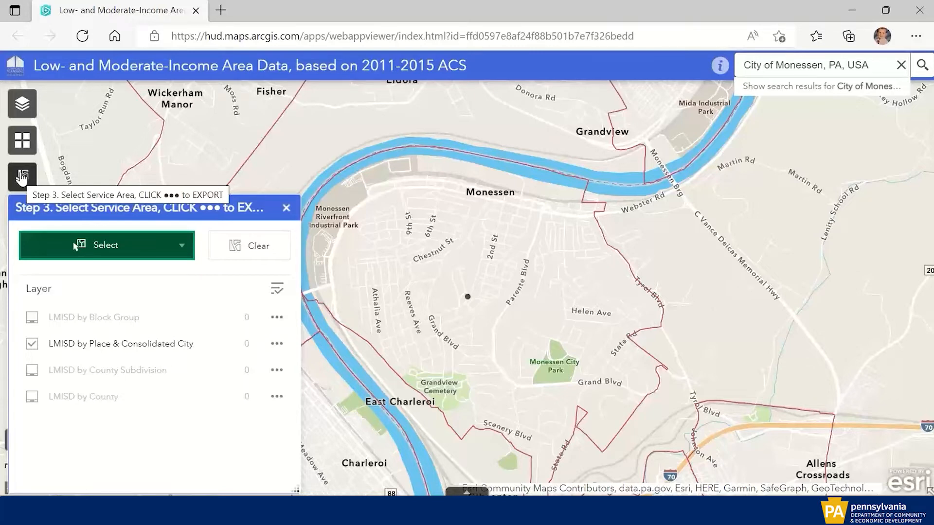
left_click(21, 178)
left_click(21, 141)
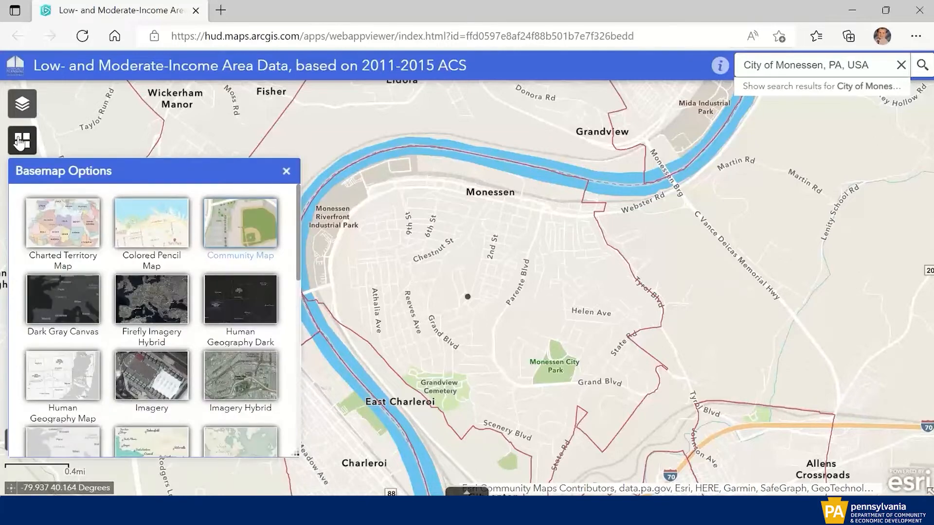
Hide the LMISD by Place & Consolidated City layer and show only LMISD by Block Group
left_click(22, 109)
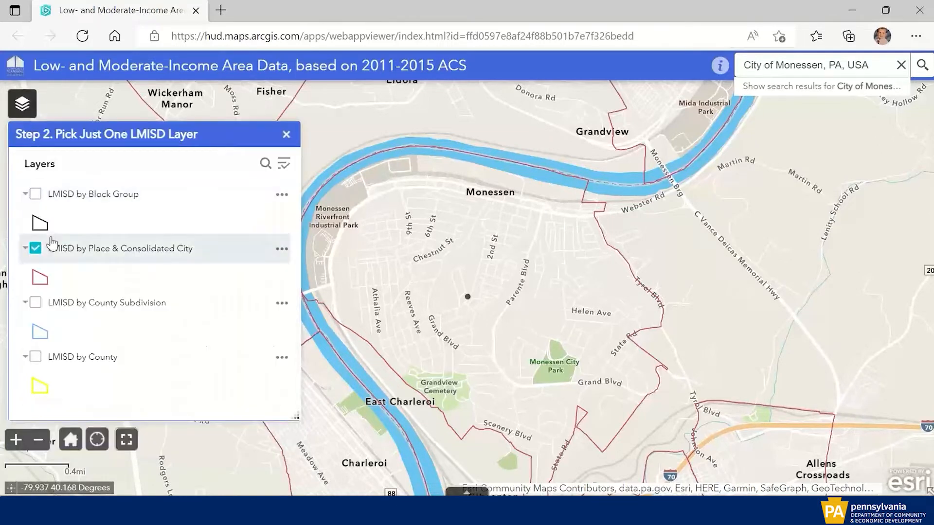
left_click(35, 249)
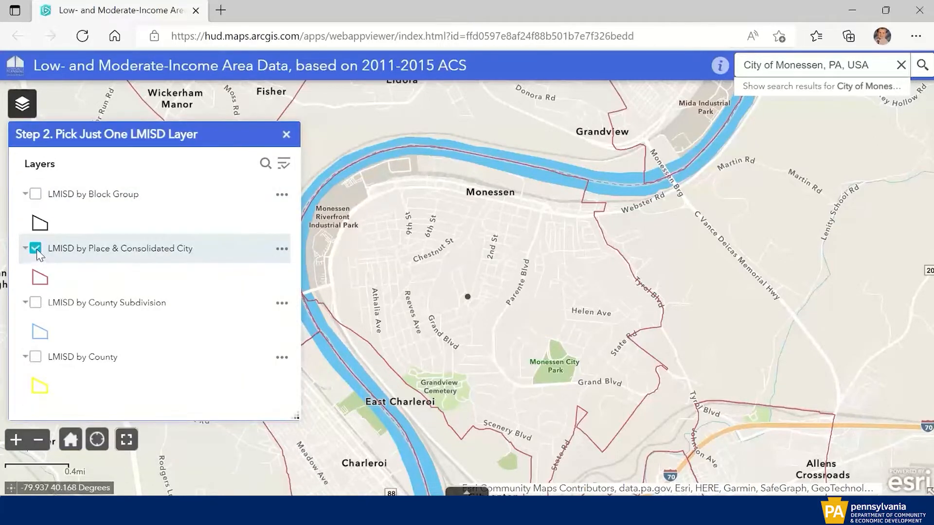
left_click(36, 194)
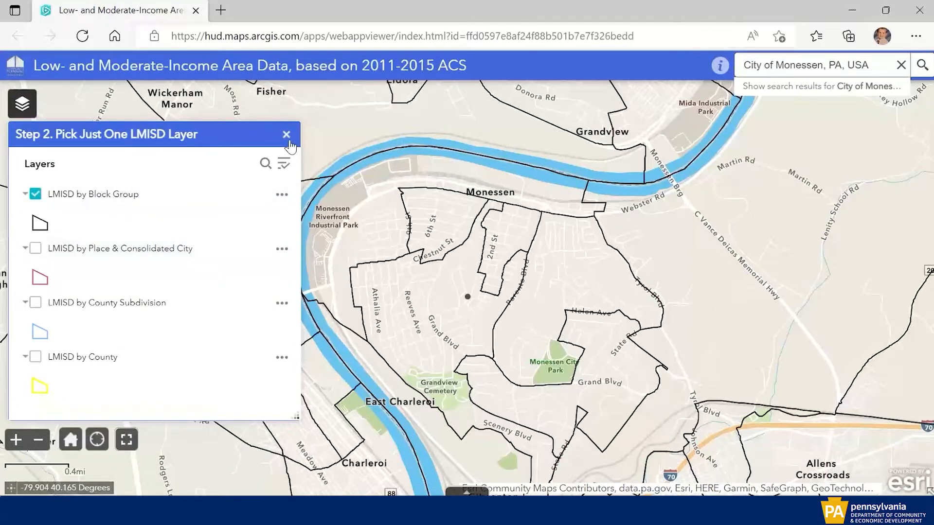
left_click(287, 135)
Make LMISD by Block Group selectable and lasso-select the block groups on Monessen's western side as the service area
left_click(26, 181)
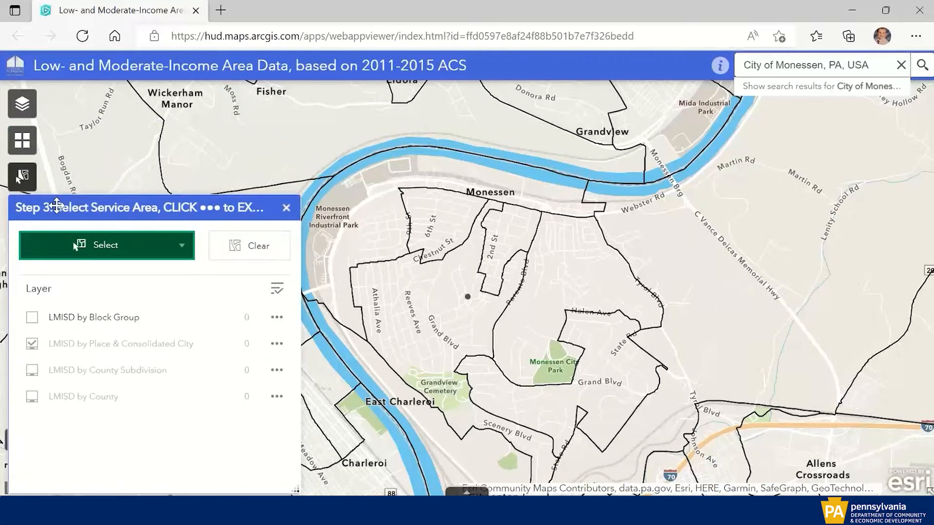
left_click(34, 318)
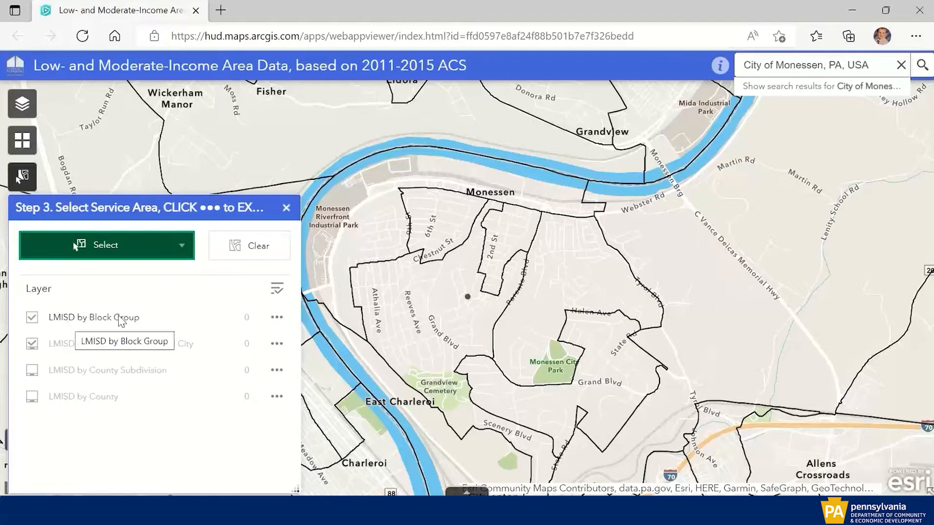
left_click(188, 250)
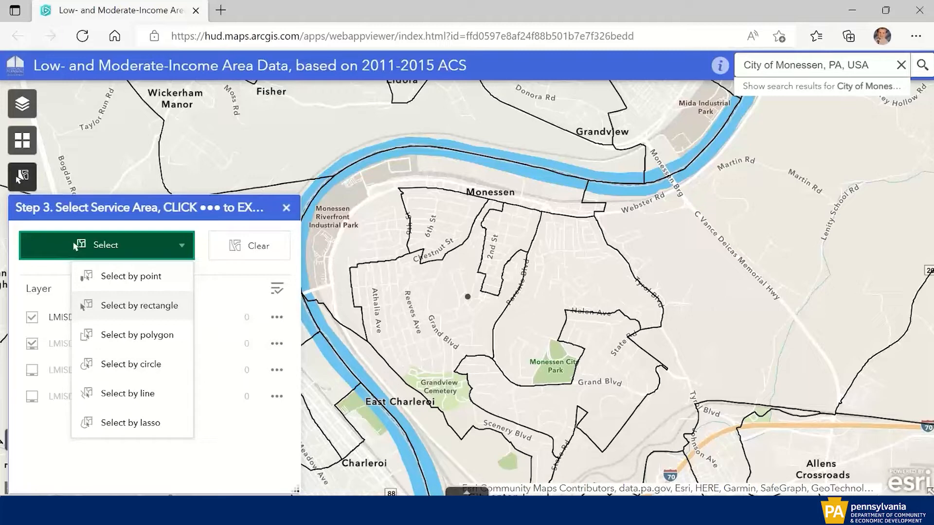
left_click(138, 424)
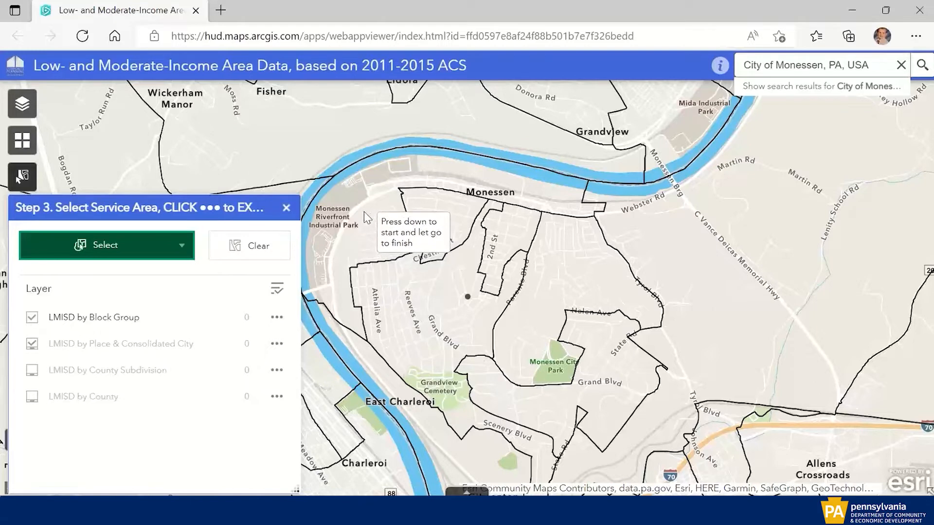
mouse_move(352, 200)
left_mouse_down()
mouse_move(389, 271)
mouse_move(440, 293)
mouse_move(454, 285)
mouse_move(427, 221)
mouse_move(396, 194)
mouse_move(375, 193)
left_mouse_up()
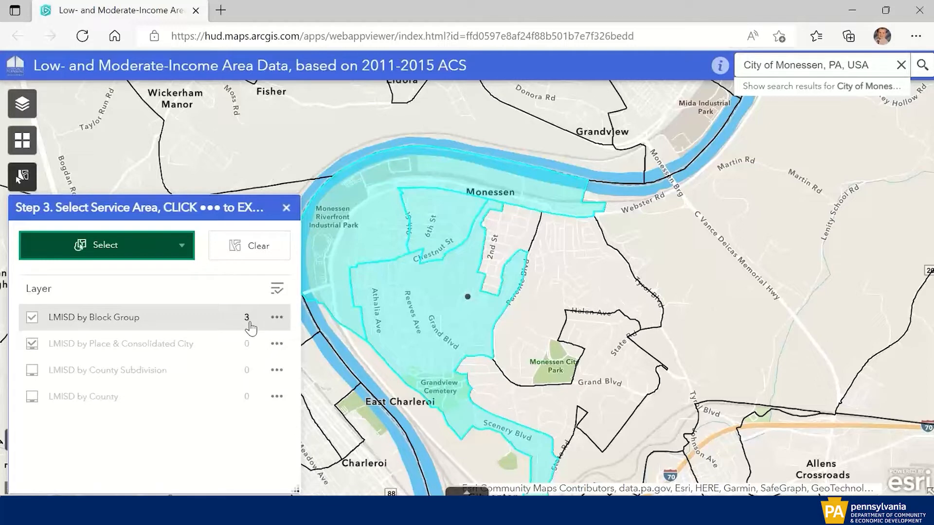
Export the selected block groups to a CSV file and open the downloaded file in Excel
left_click(276, 318)
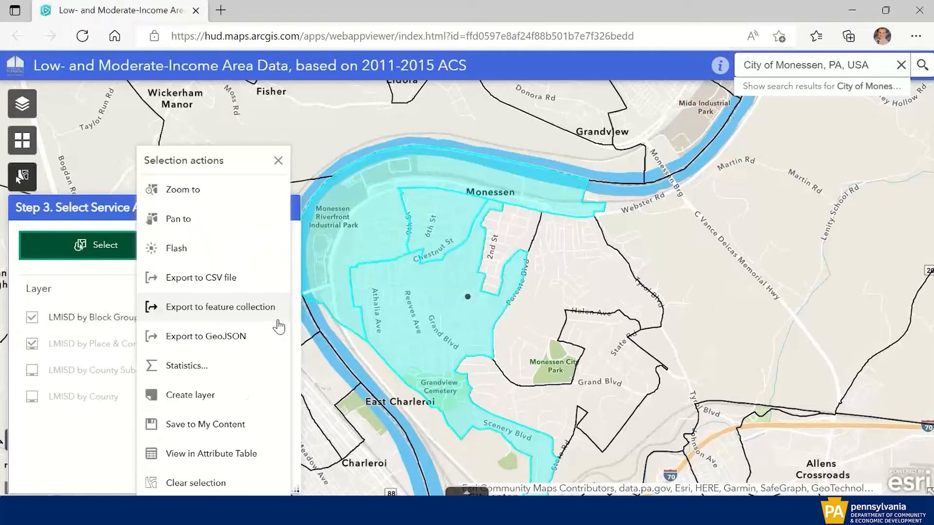
left_click(241, 282)
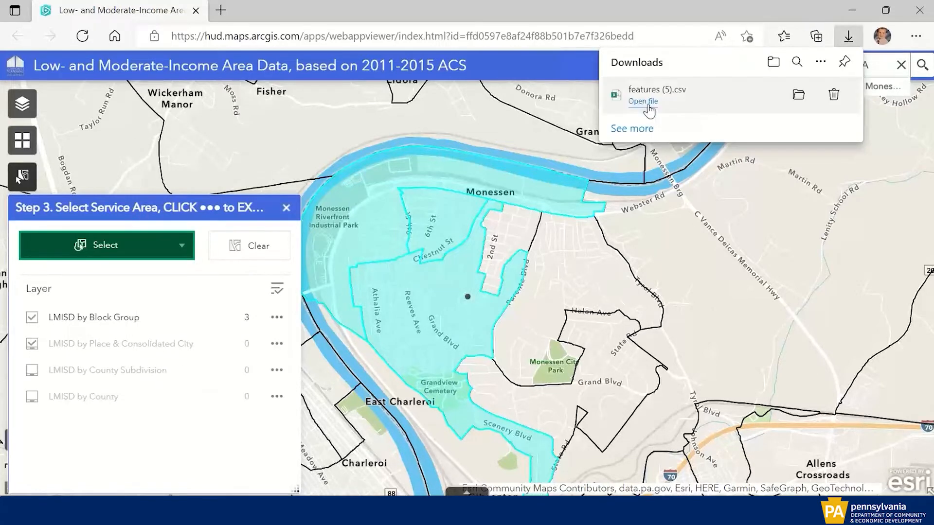
left_click(643, 102)
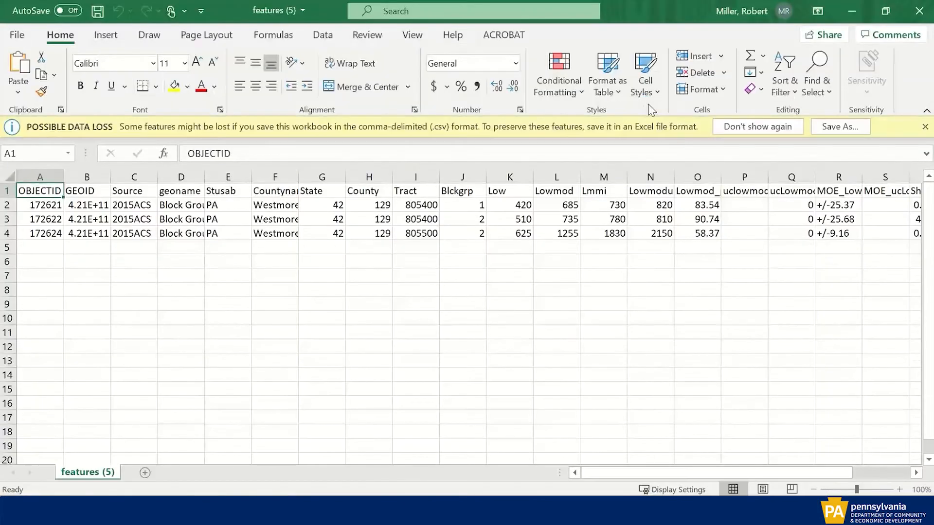
Dismiss the data-loss notice and examine the Lowmod column for the exported block groups
left_click(559, 262)
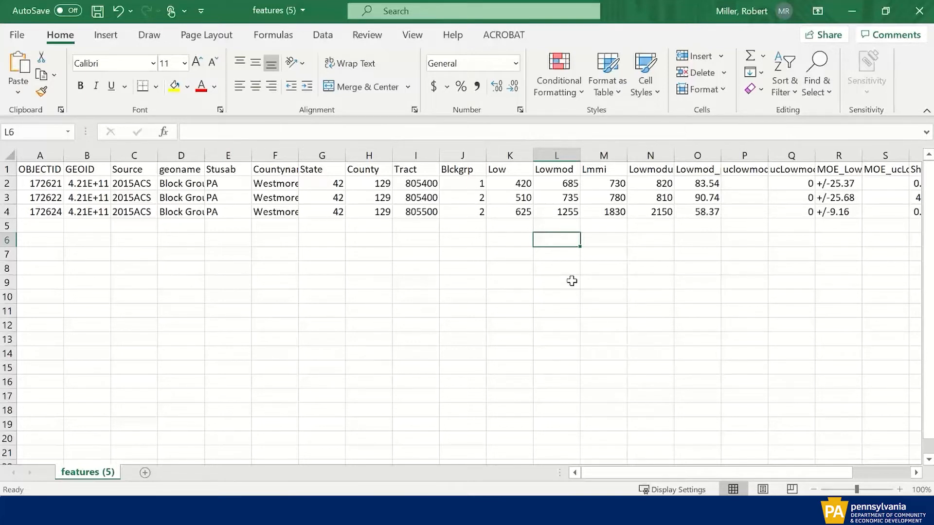
left_click(566, 152)
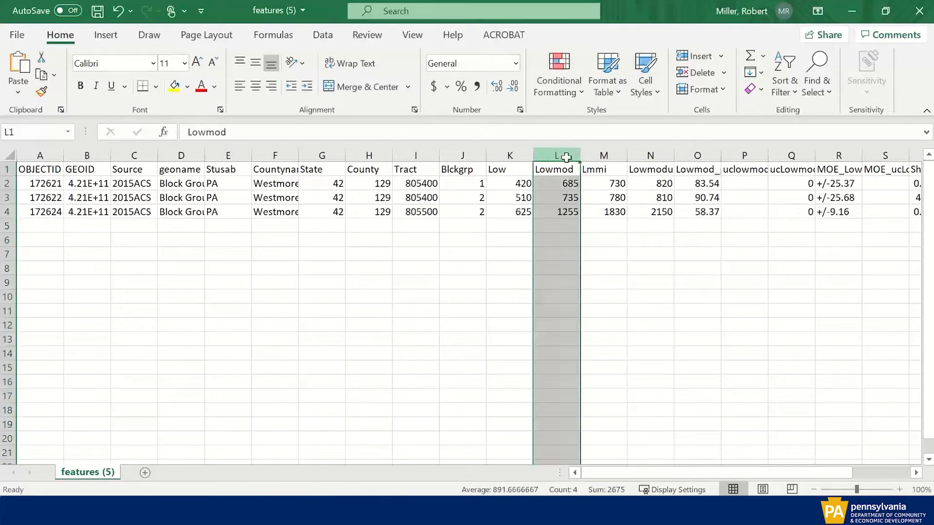
left_click(559, 187)
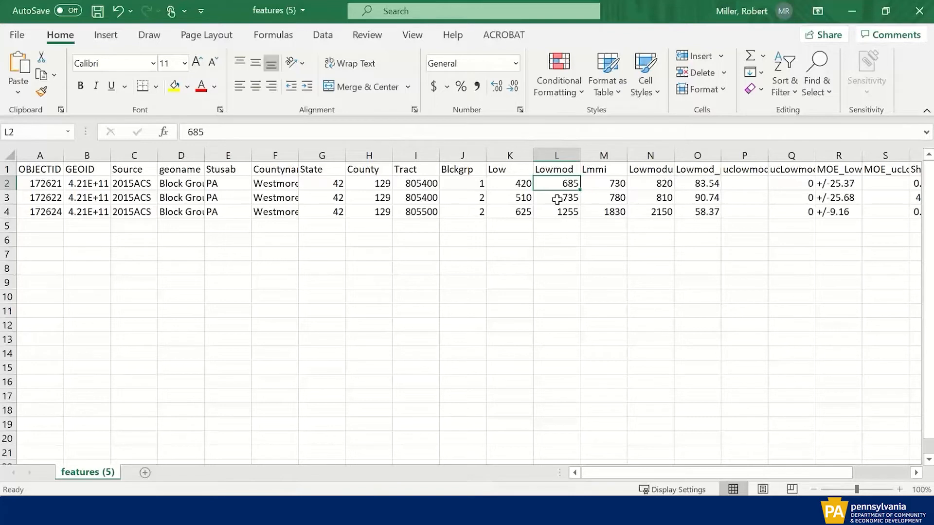
Examine the Lowmoduniv and Lowmod_pct columns for the exported block groups
left_click(647, 151)
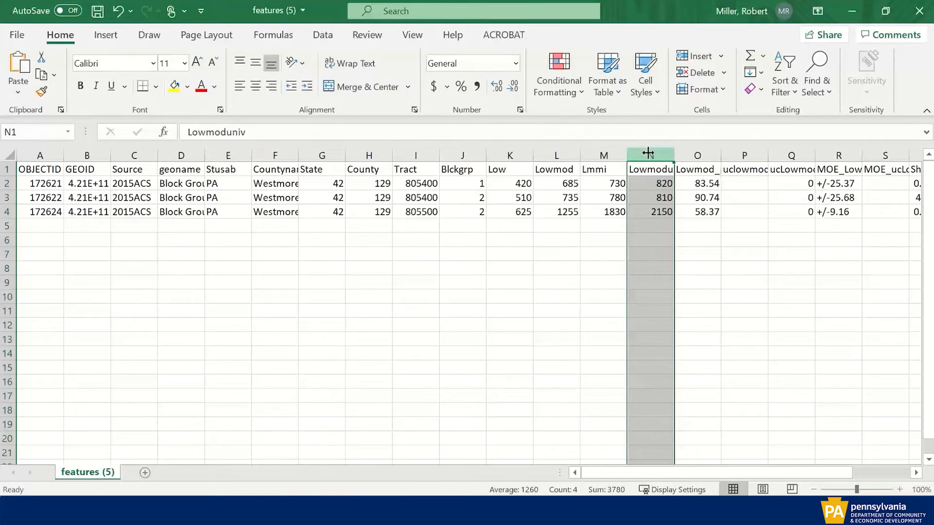
left_click(702, 152)
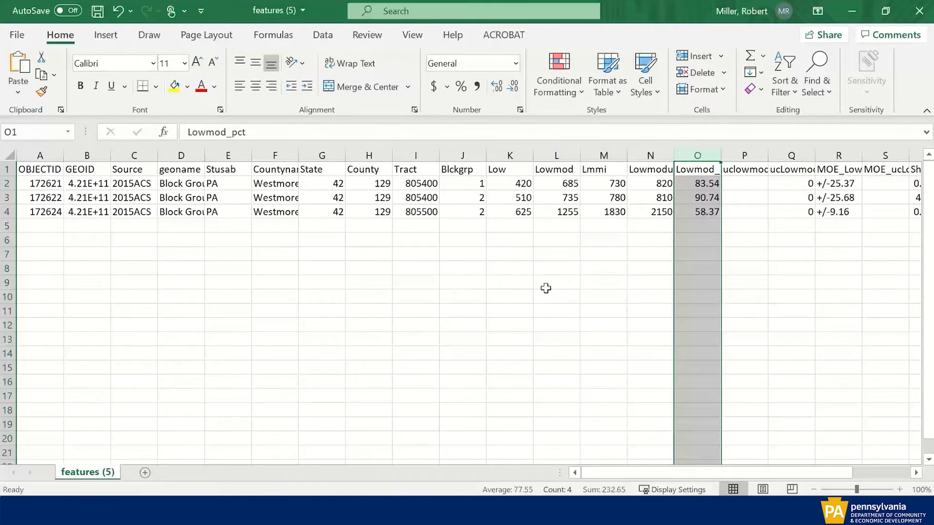
Total the Lowmod values of the three block groups in cell L6 with =SUM(L2:L4)
left_click(550, 240)
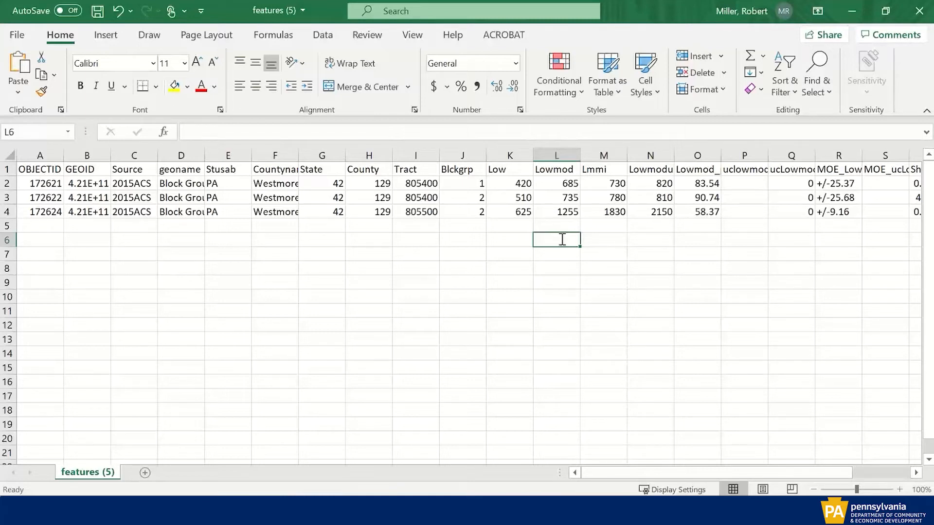
type("=sujm")
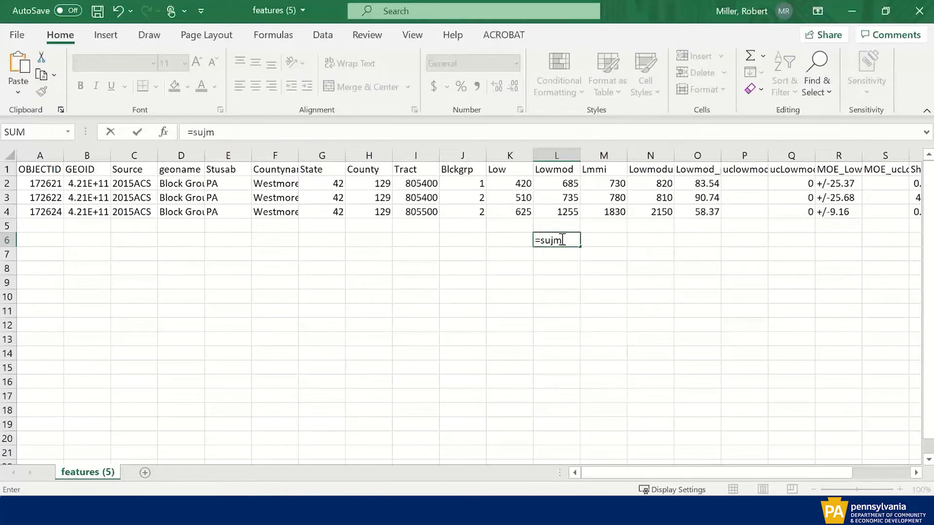
type("um")
key("BackSpace")
key("BackSpace")
type("m")
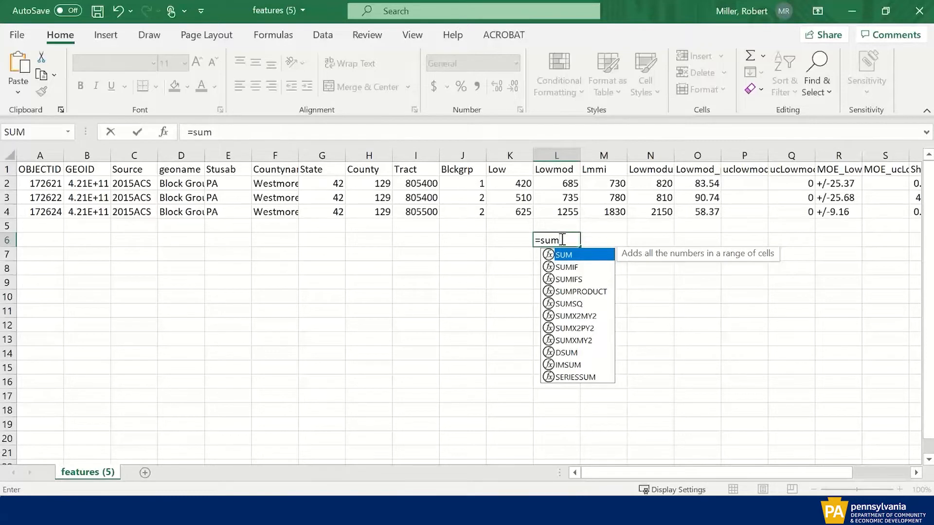
type("(")
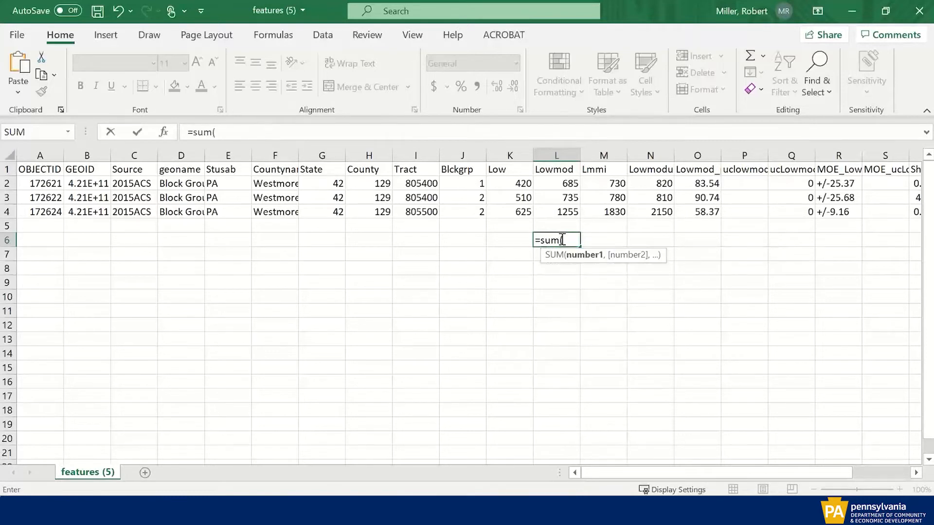
type("L")
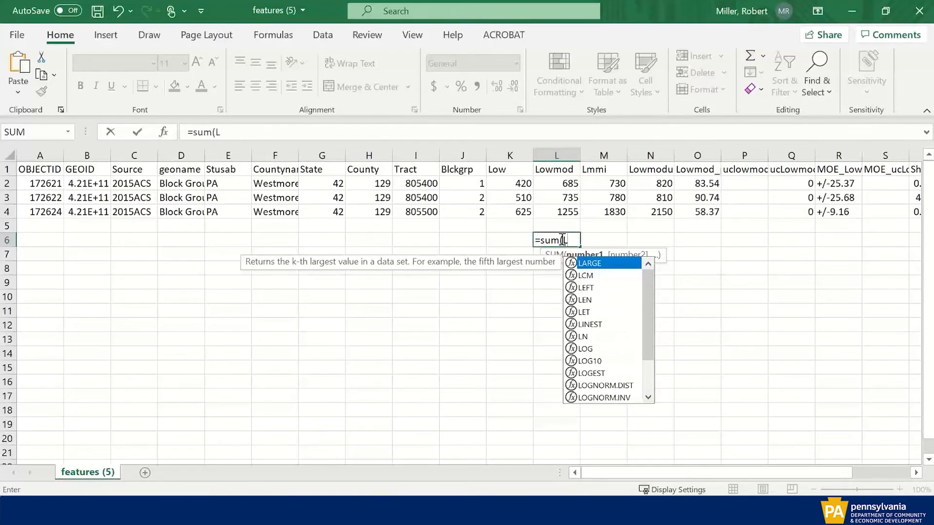
type("2")
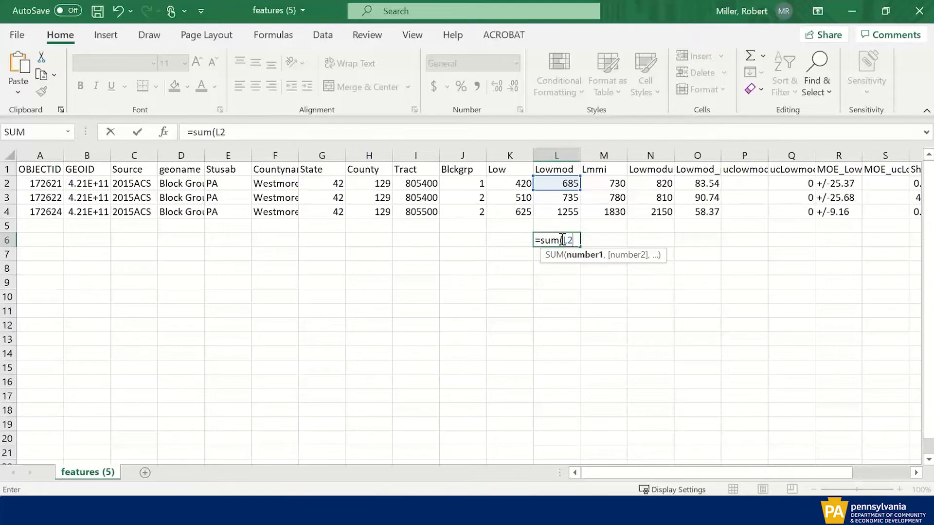
type(":L")
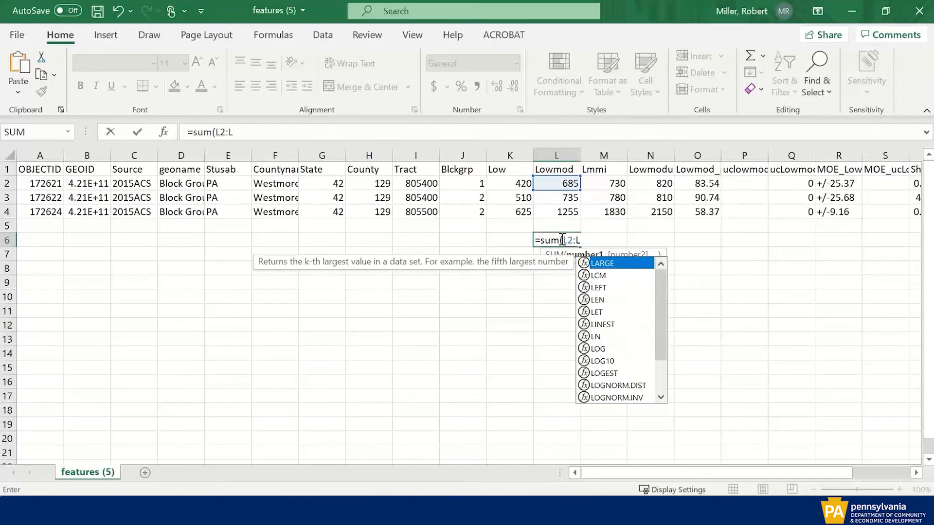
type("4")
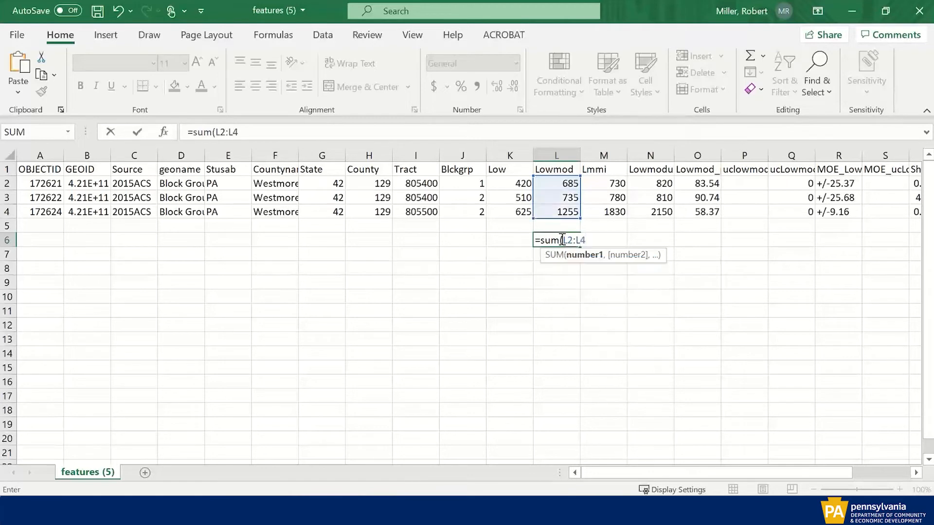
type(")")
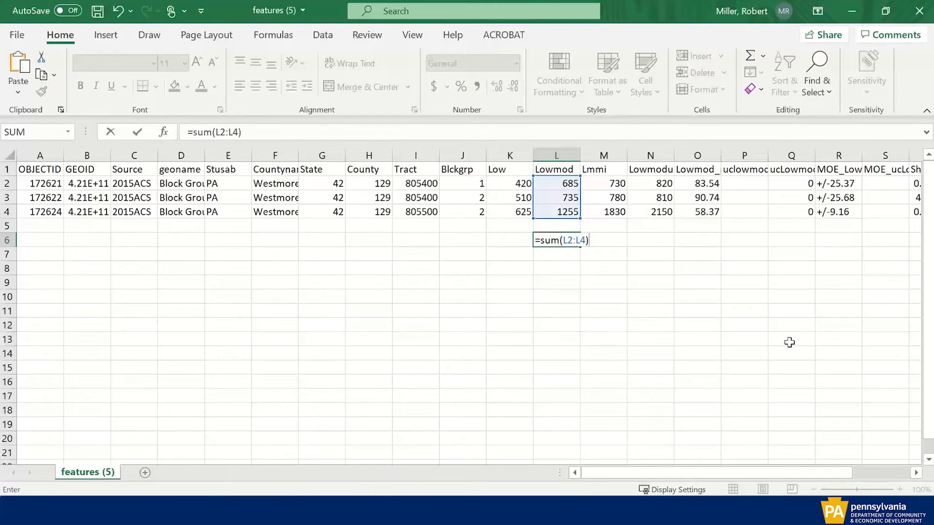
key("Return")
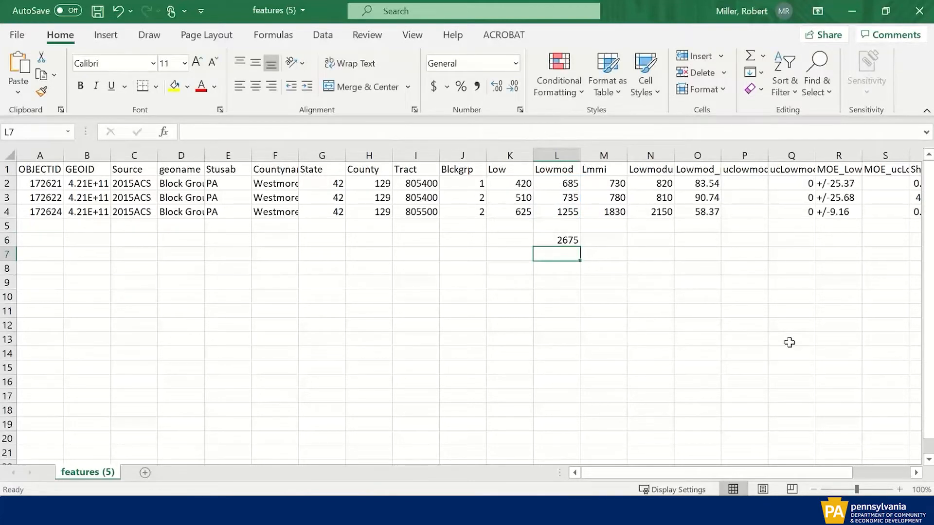
Total the Lowmoduniv values of the three block groups in cell N6 with =SUM(N2:N4)
key("Up")
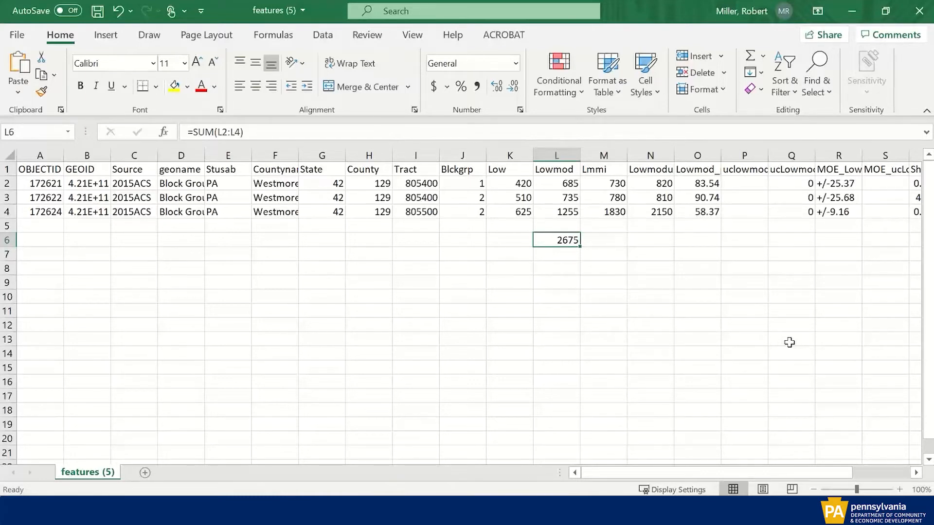
key("Right")
key("Right")
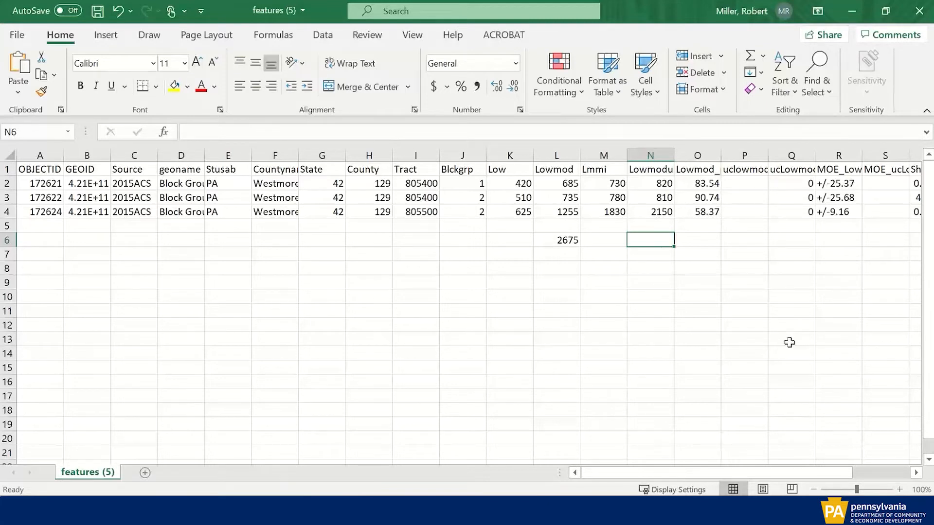
type("=s")
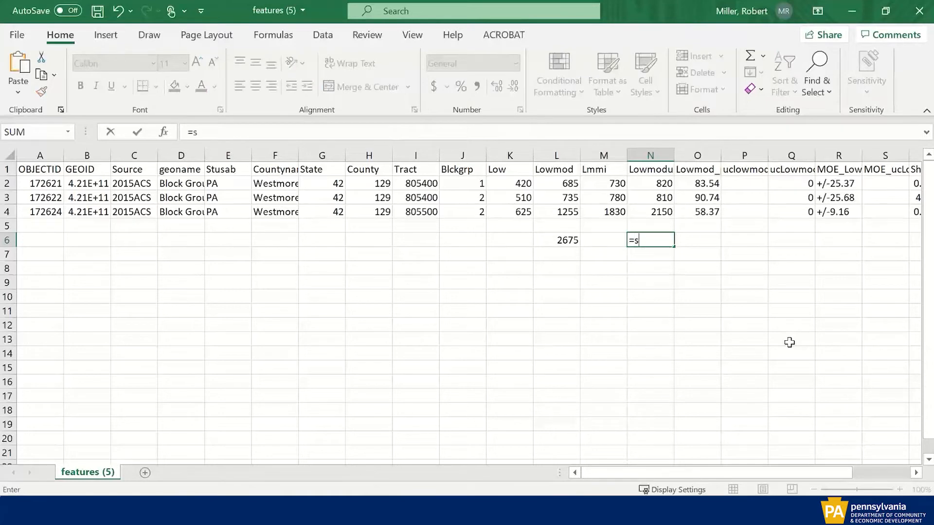
type("um(")
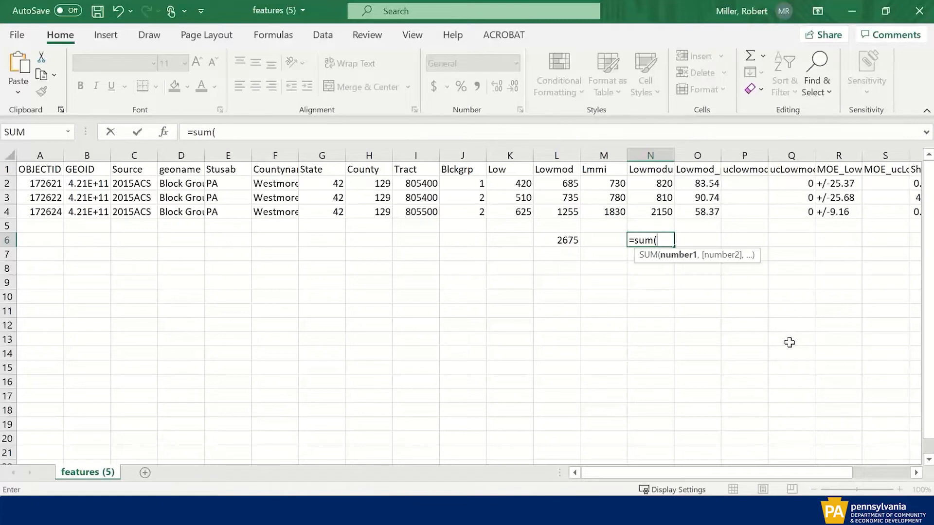
type("N")
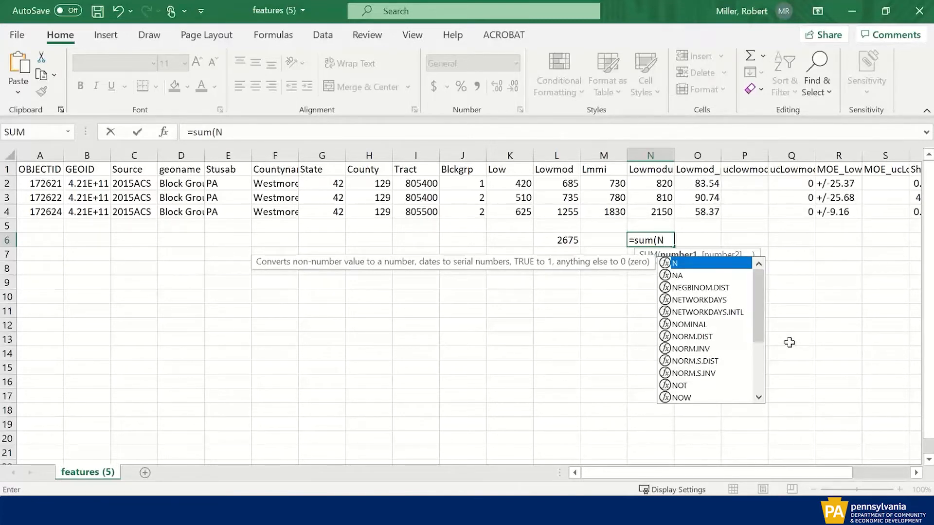
type("2:")
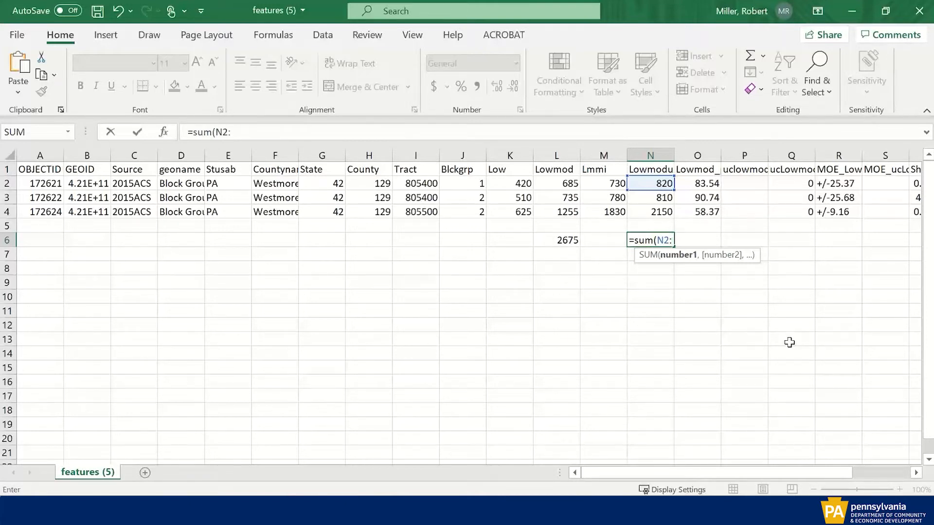
type("N")
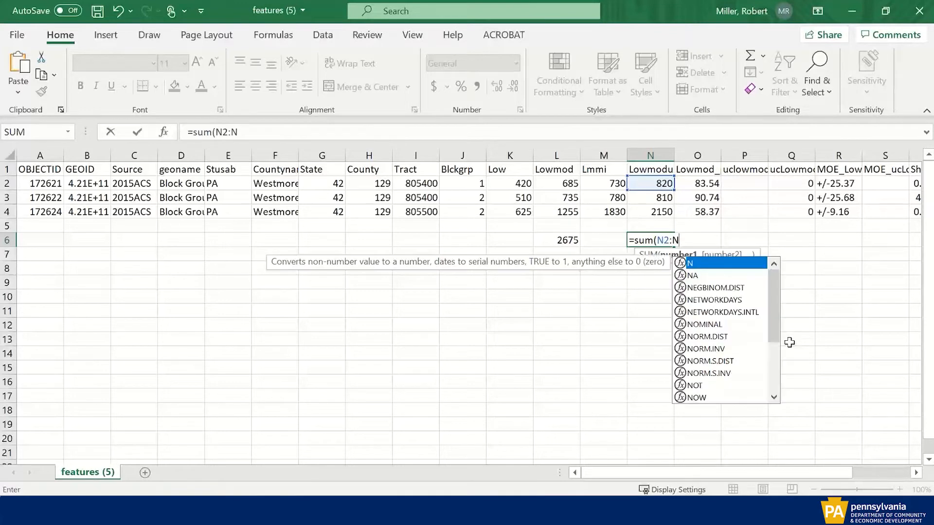
type("4")
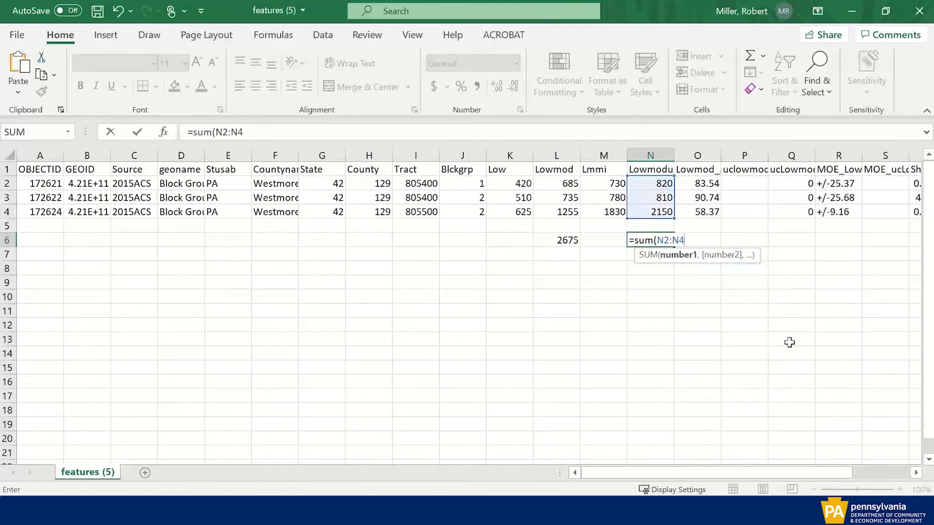
type(")")
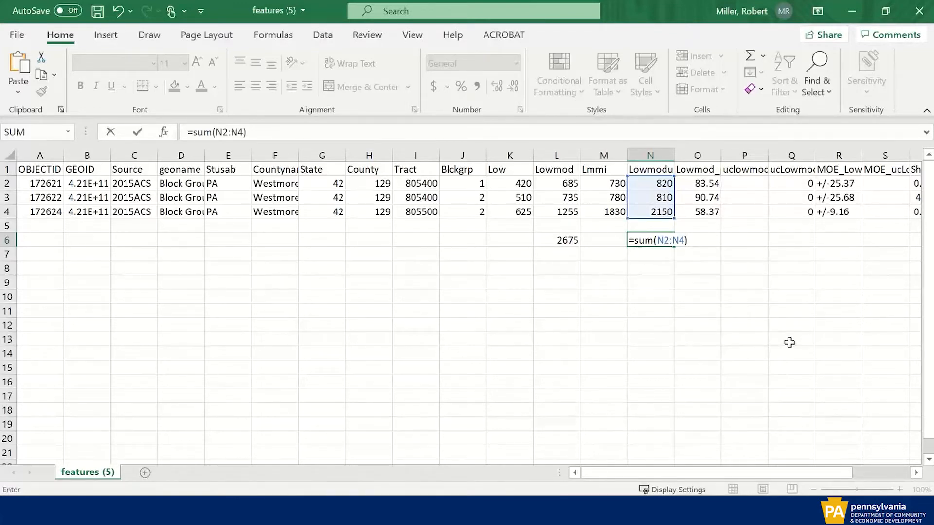
key("Return")
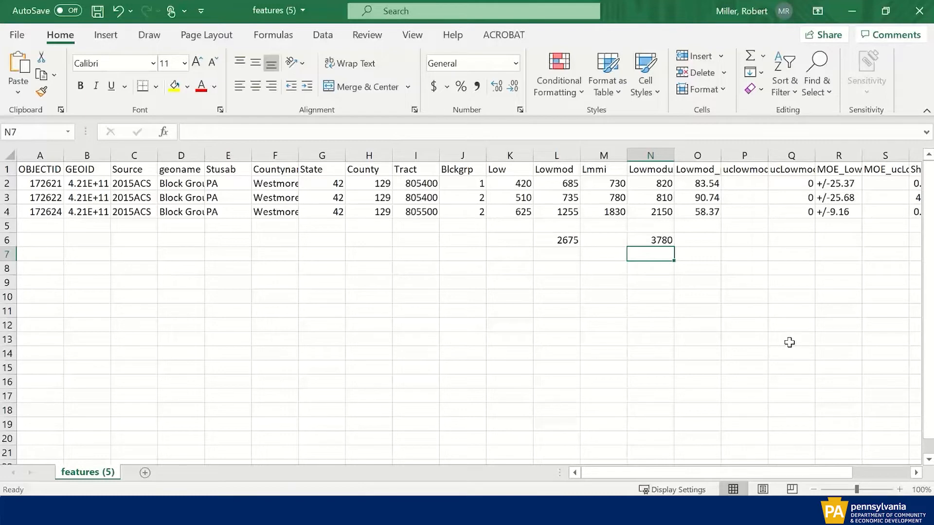
Calculate the service area's low- and moderate-income share in cell O6 by dividing the two totals with =2675/3780
left_click(549, 243)
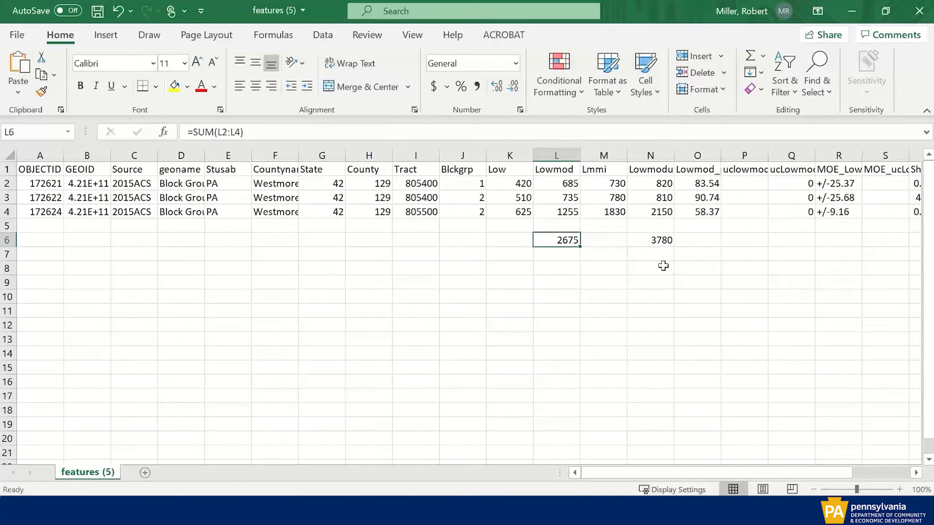
left_click(647, 243)
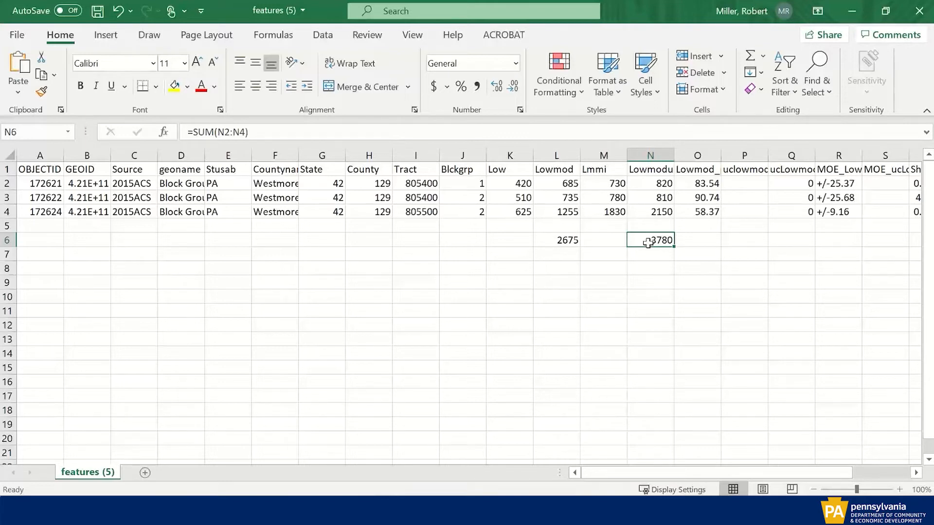
key("Tab")
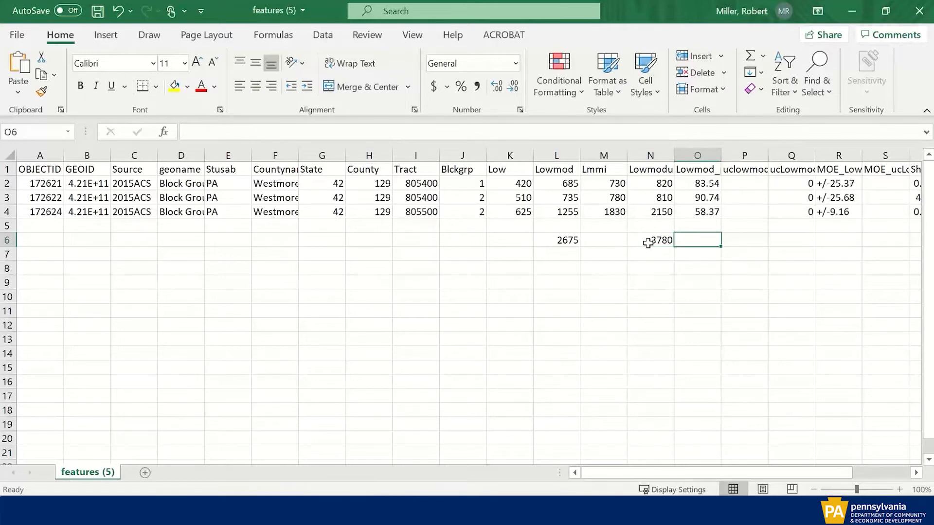
type("2")
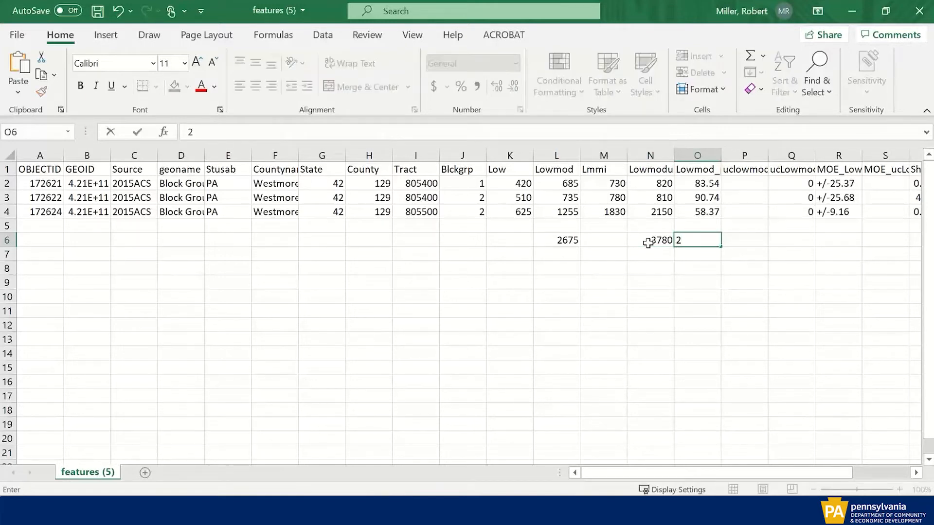
type("675/3780")
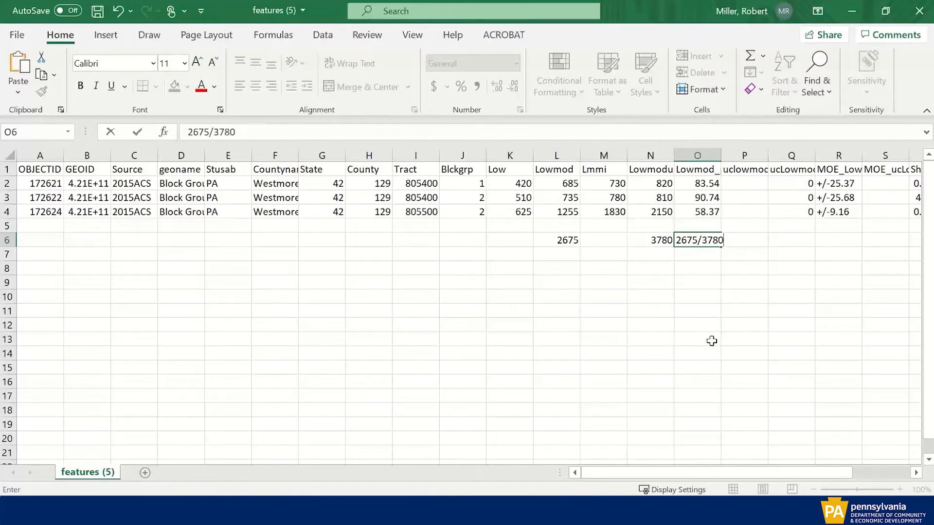
key("Return")
key("Up")
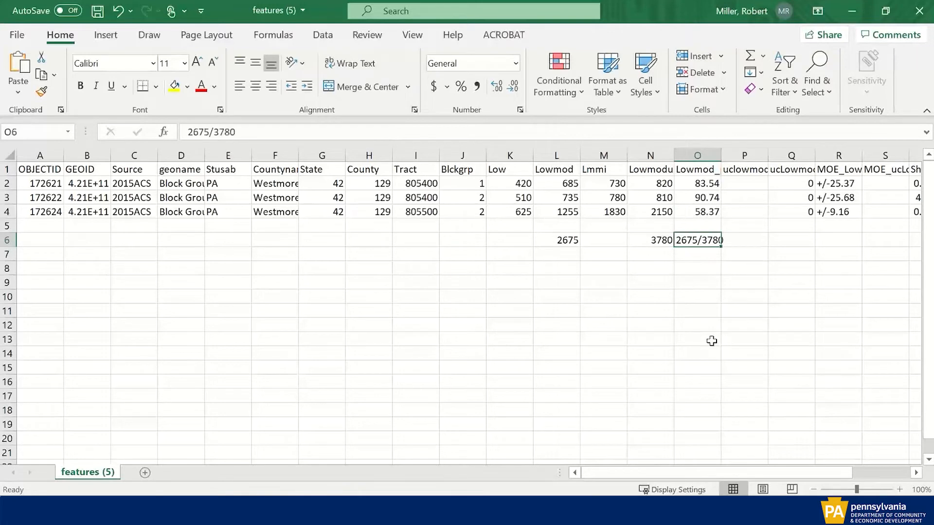
left_click(187, 132)
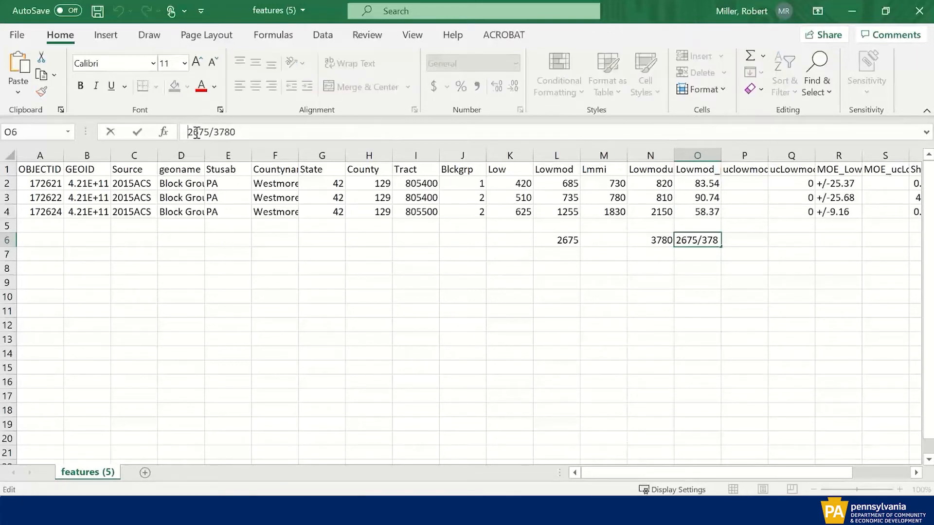
type("=")
key("Return")
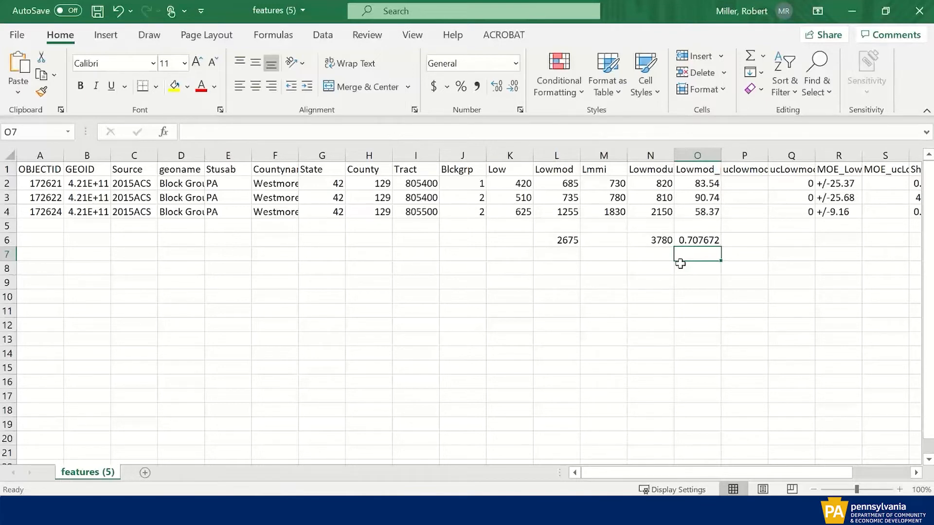
key("Up")
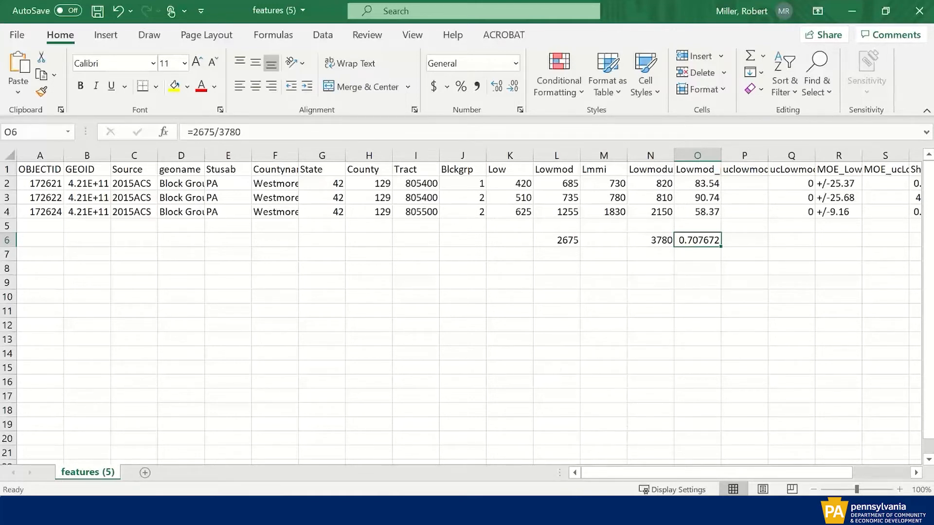
Switch back to HUD's Low- and Moderate-Income Area Data map in the browser
mouse_move(338, 511)
left_click(338, 438)
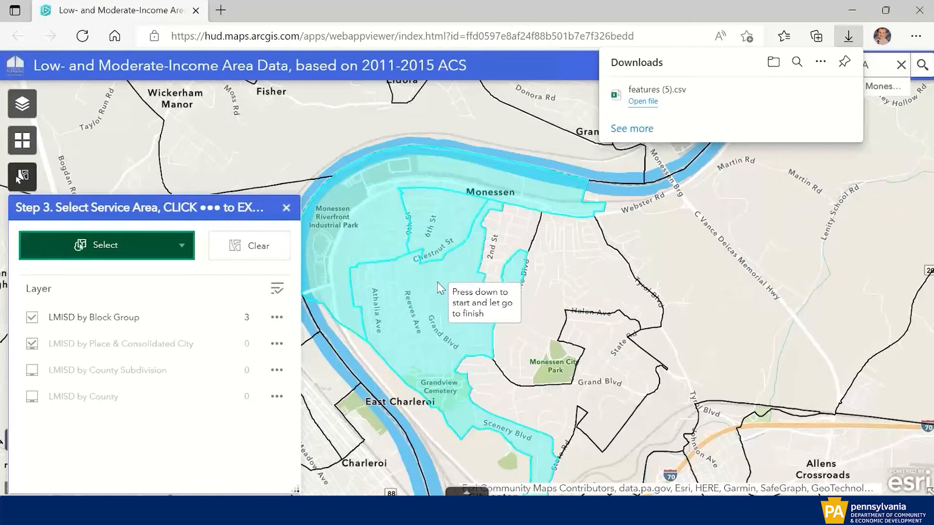
left_click(468, 296)
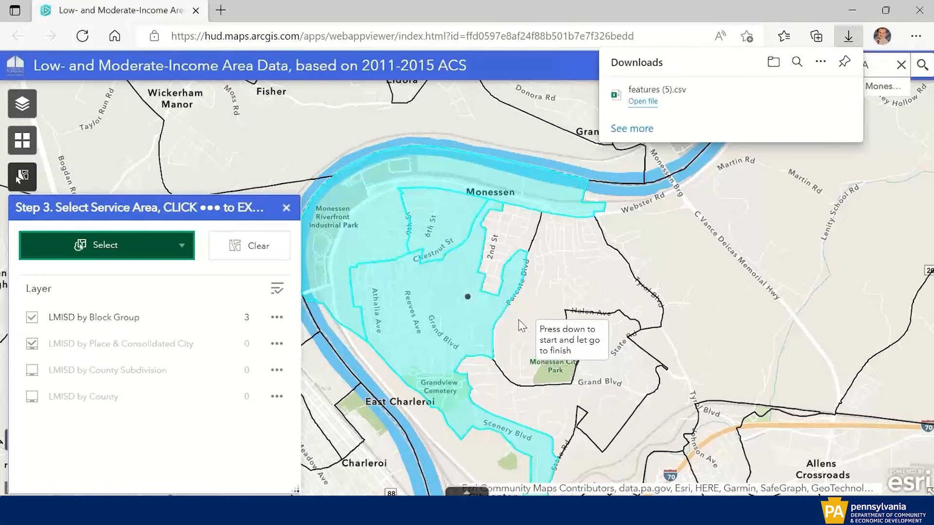
Close the Step 3 service-area selection tool and open the data popup of the block group around Knox Ave and 2nd St
left_click(287, 209)
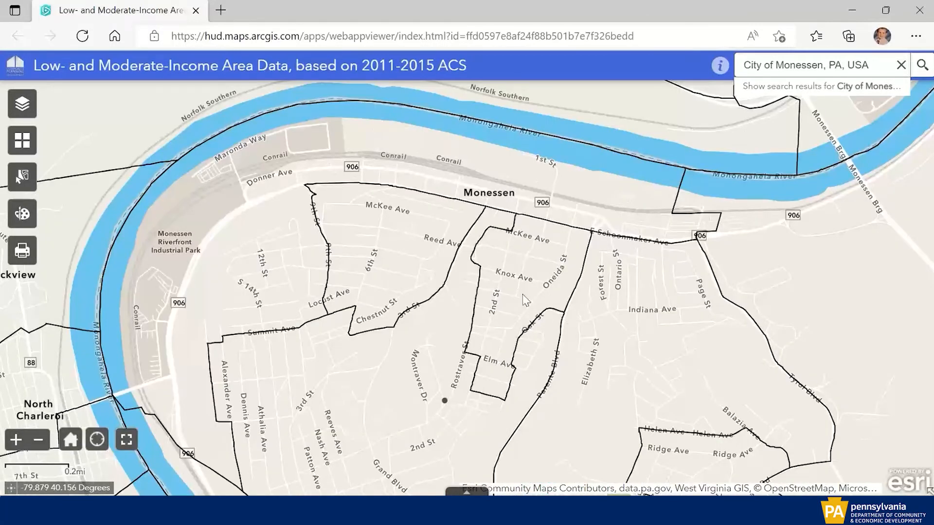
left_click(517, 279)
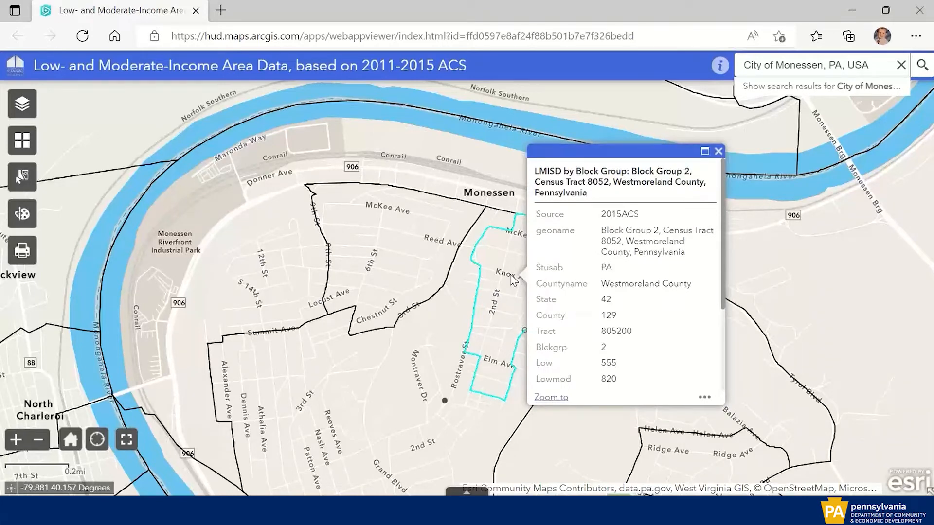
Close the block group popup and draw a straight solid red line along Knox Ave from Rostraver St past 2nd St with the Step 4 label tool
left_click(717, 151)
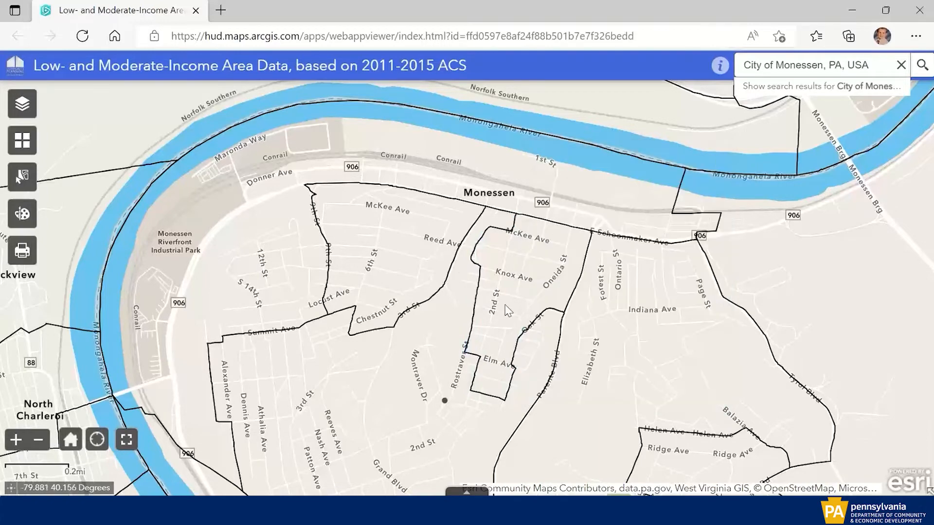
scroll(505, 310, "up", 3)
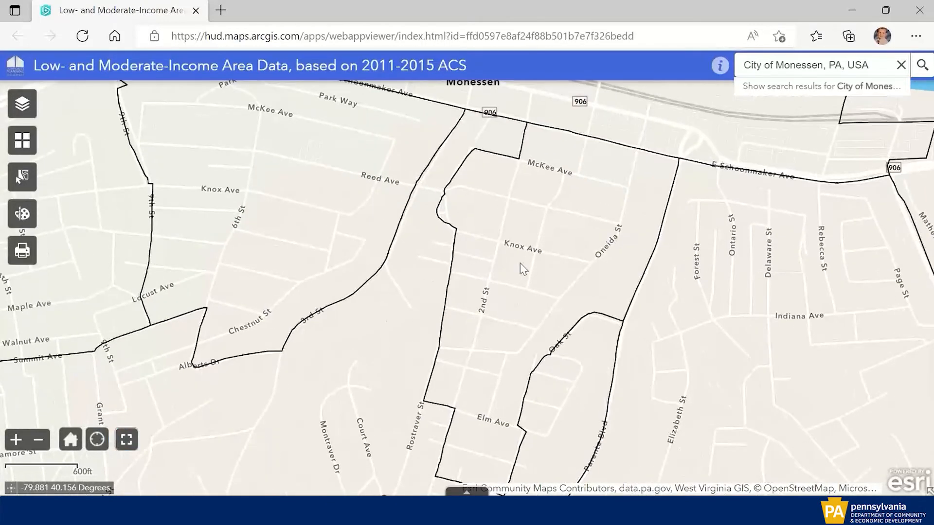
scroll(509, 299, "down", 1)
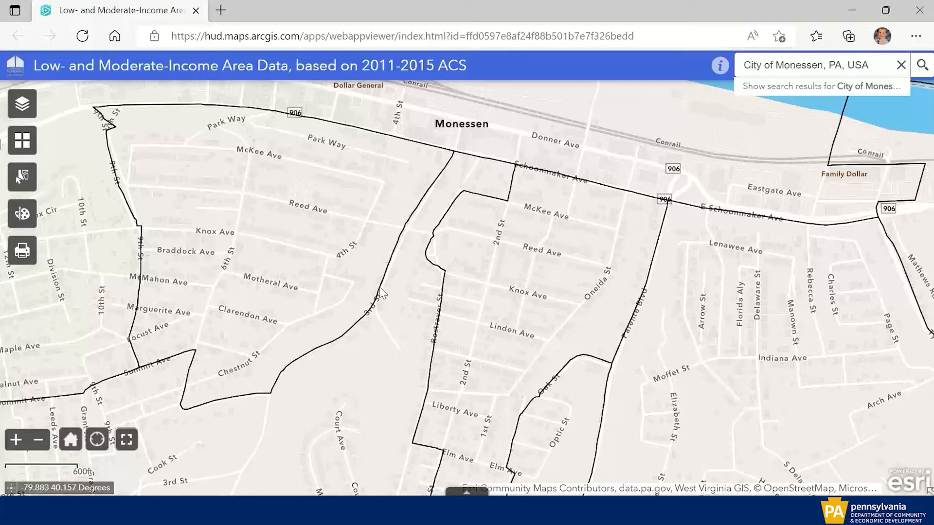
left_click(23, 215)
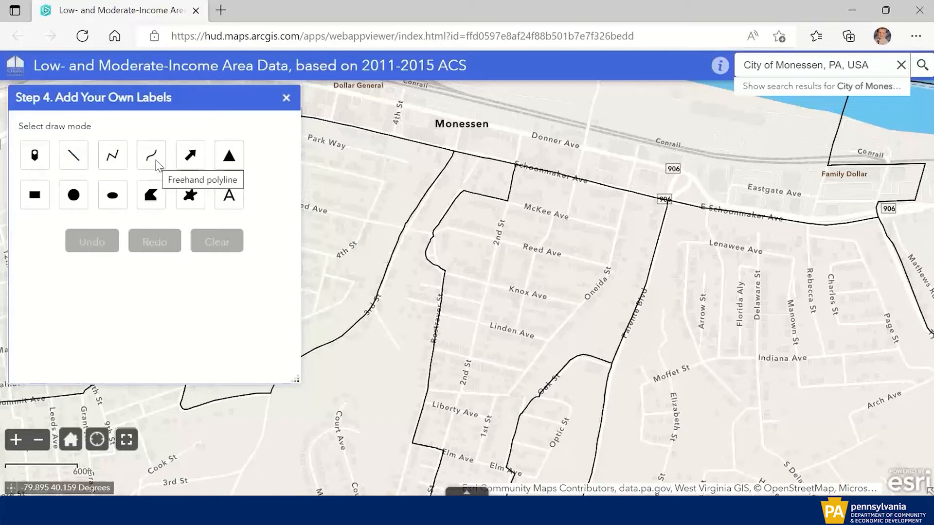
left_click(84, 162)
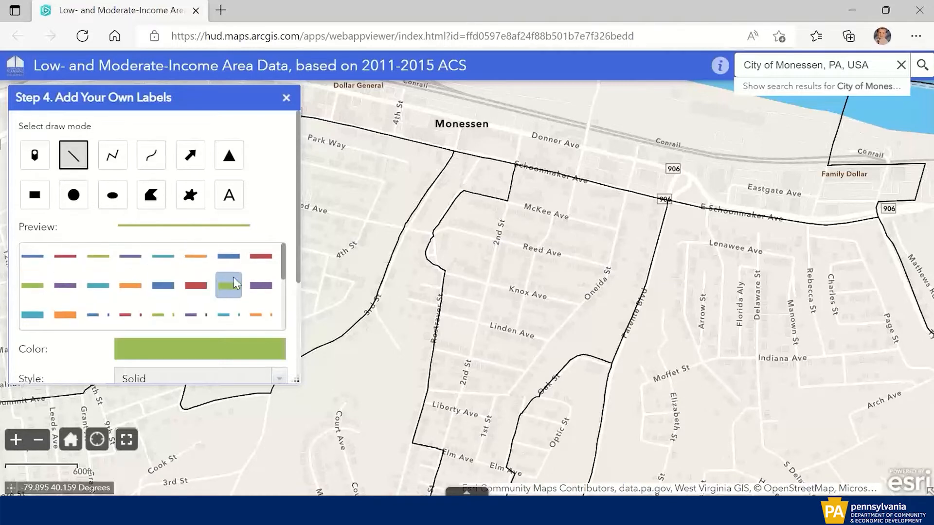
left_click(67, 263)
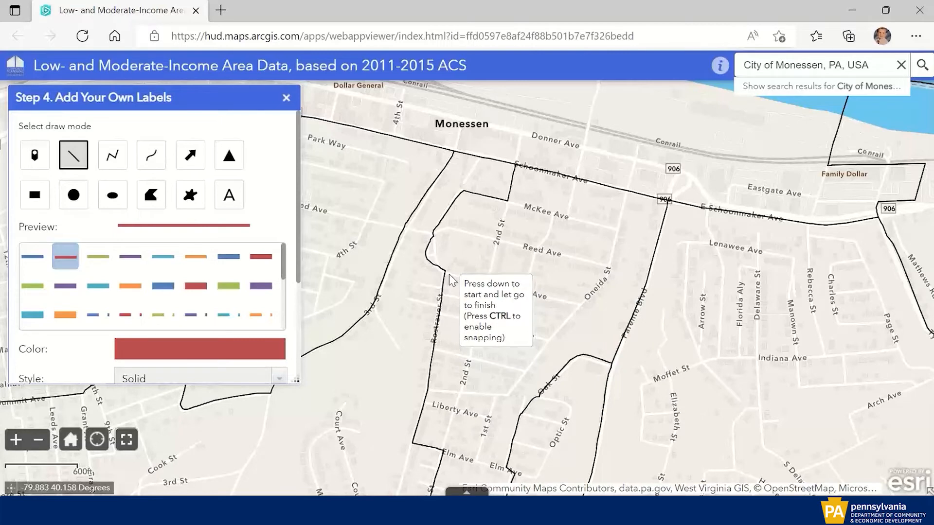
scroll(460, 312, "up", 1)
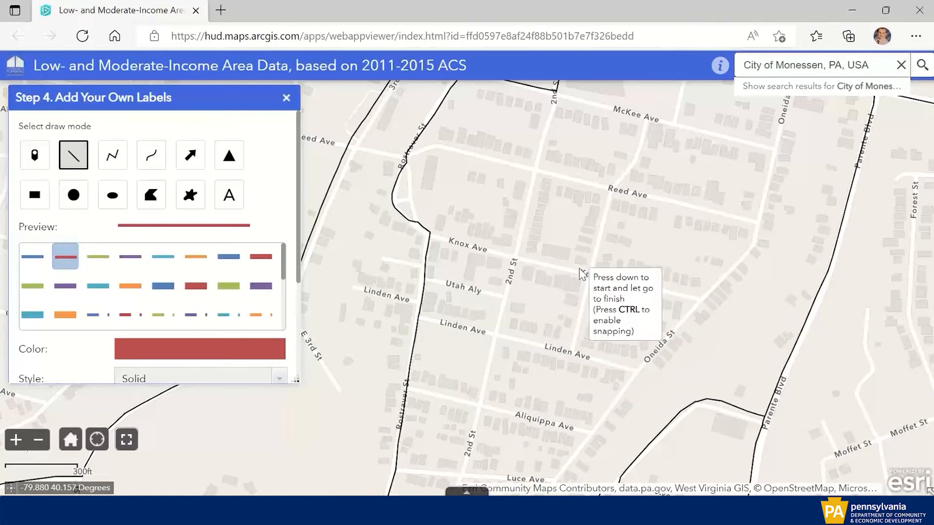
right_click(430, 238)
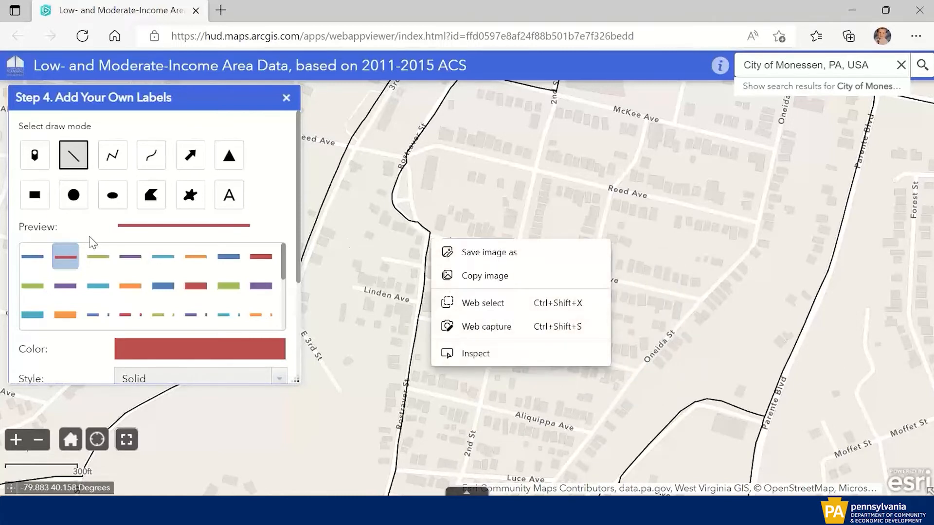
left_click(67, 255)
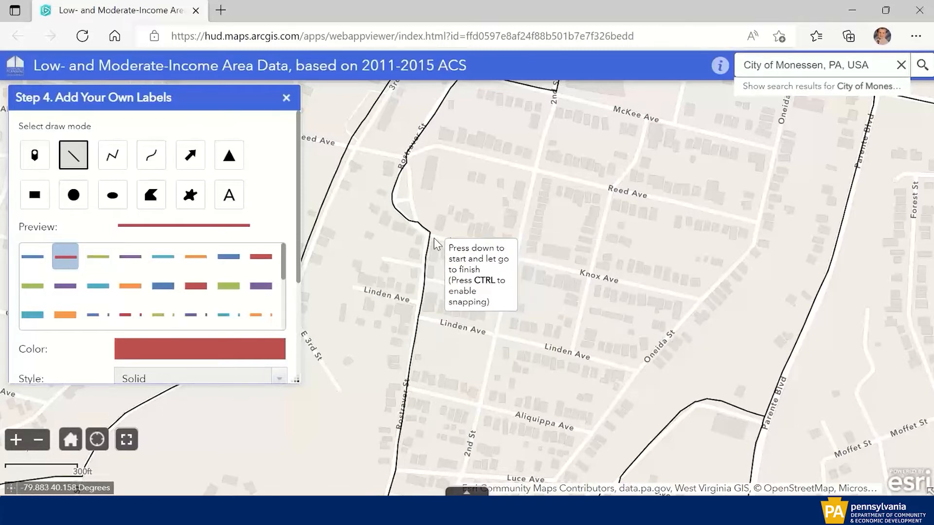
left_click_drag(432, 238, 589, 276)
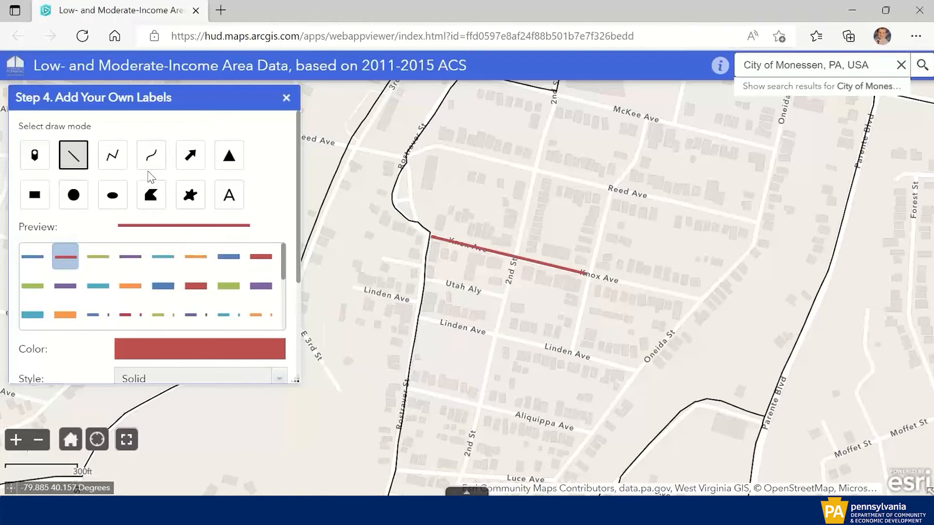
Place a red pin marker at Reed Ave and 2nd St and add the size-20 black text label Knox Ave above the red line
left_click(45, 159)
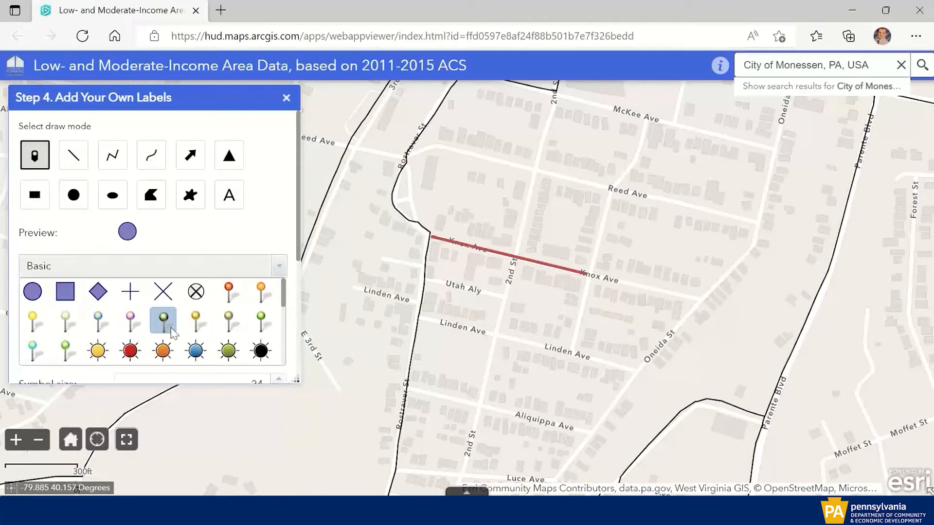
left_click(229, 294)
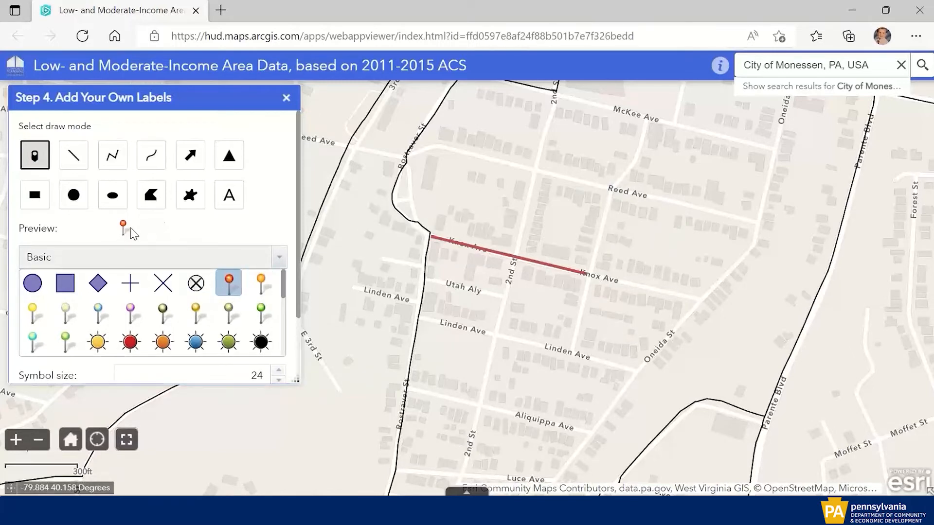
left_click(535, 169)
left_click(228, 200)
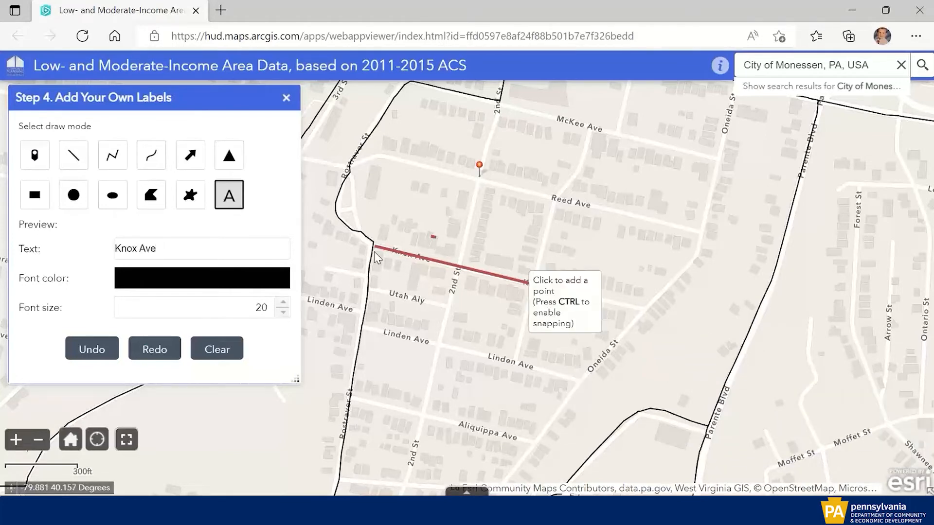
left_click(473, 237)
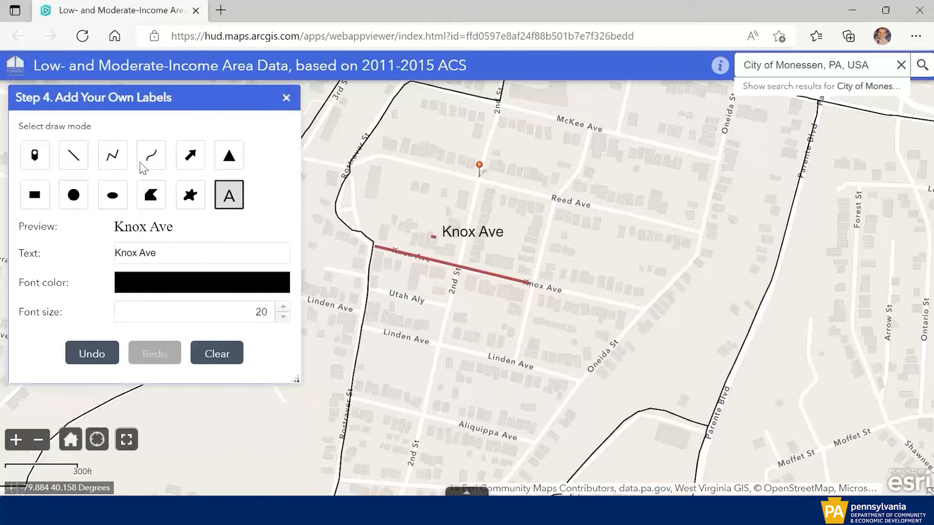
left_click(229, 163)
left_click(195, 158)
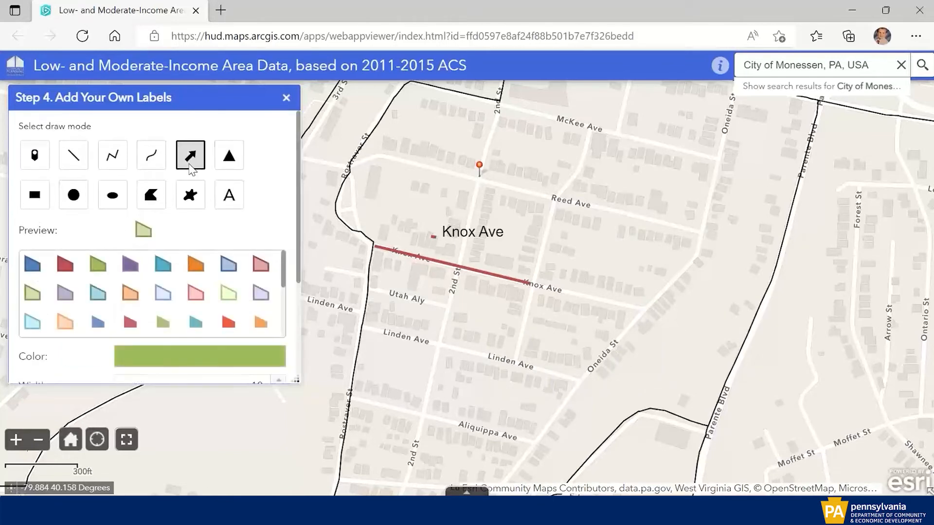
left_click(153, 197)
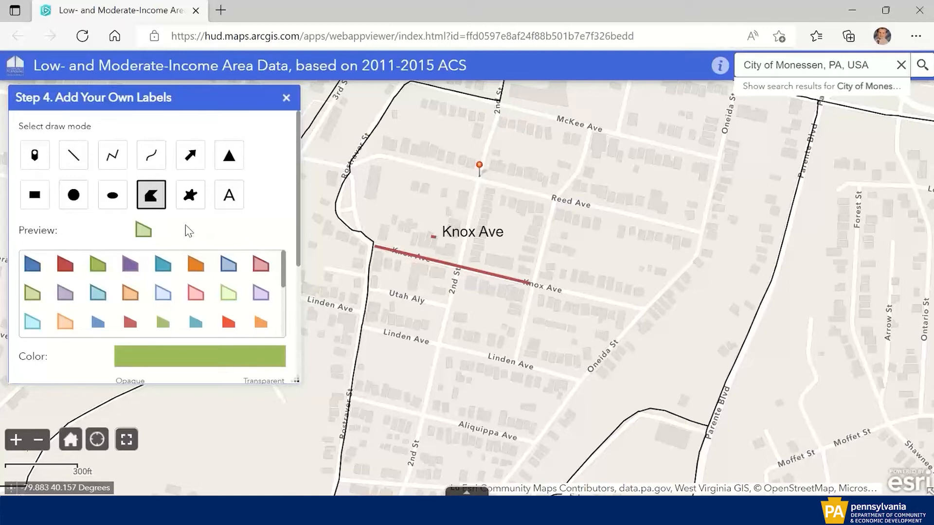
left_click(108, 195)
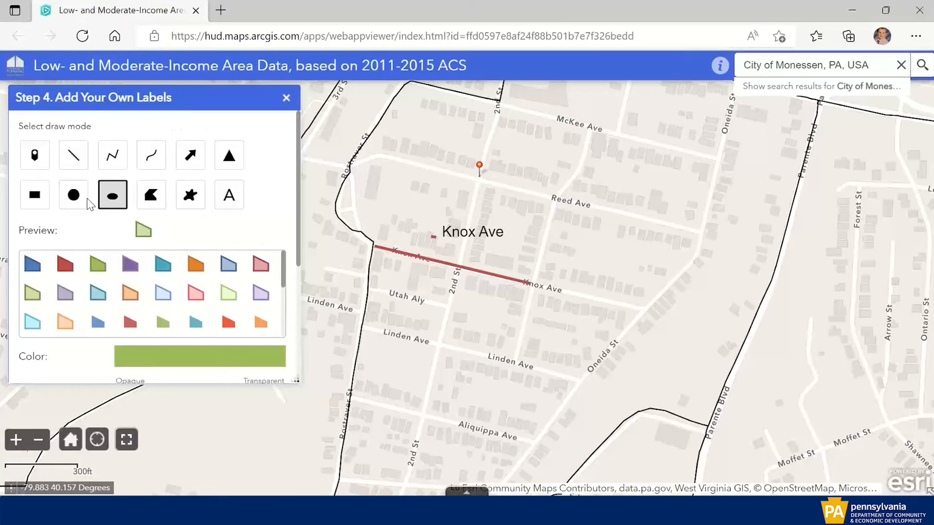
left_click(87, 200)
Close the label tool, then print the map as a Letter ANSI A Landscape PDF and open the resulting file
left_click(286, 98)
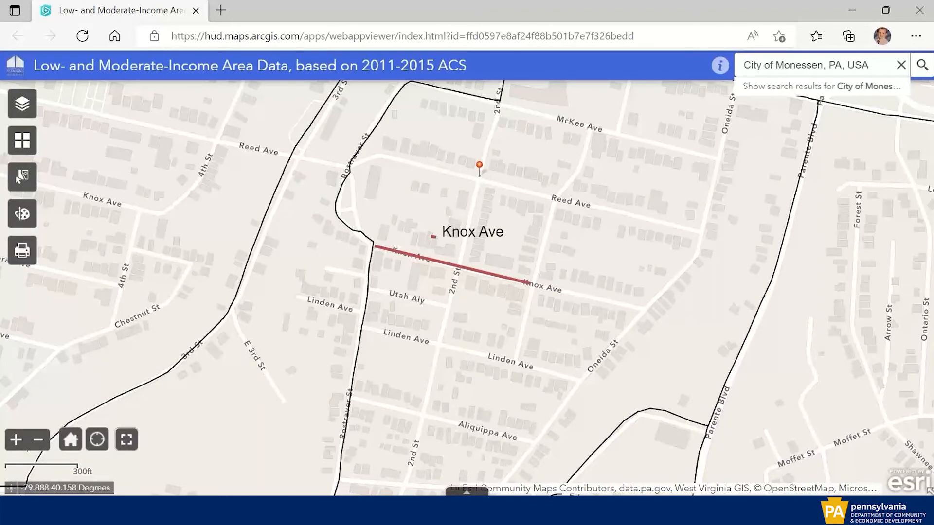
left_click(23, 253)
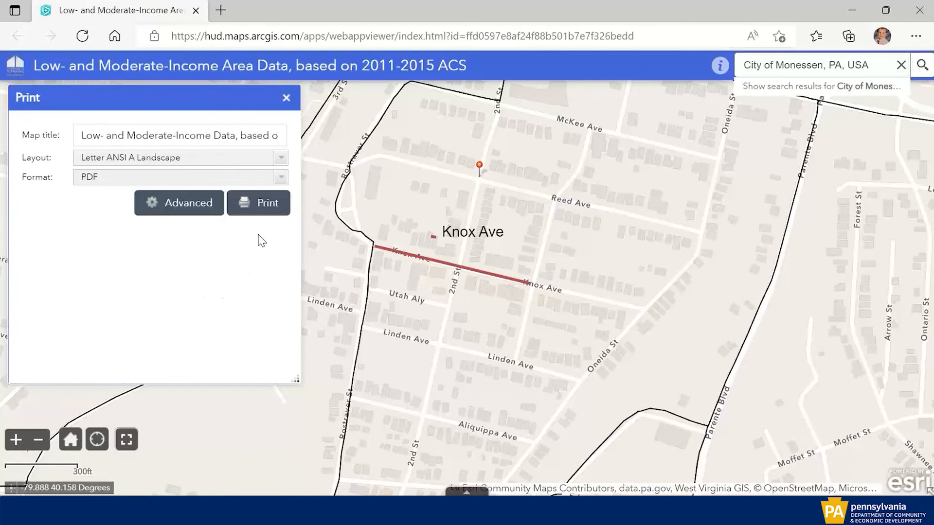
left_click(254, 208)
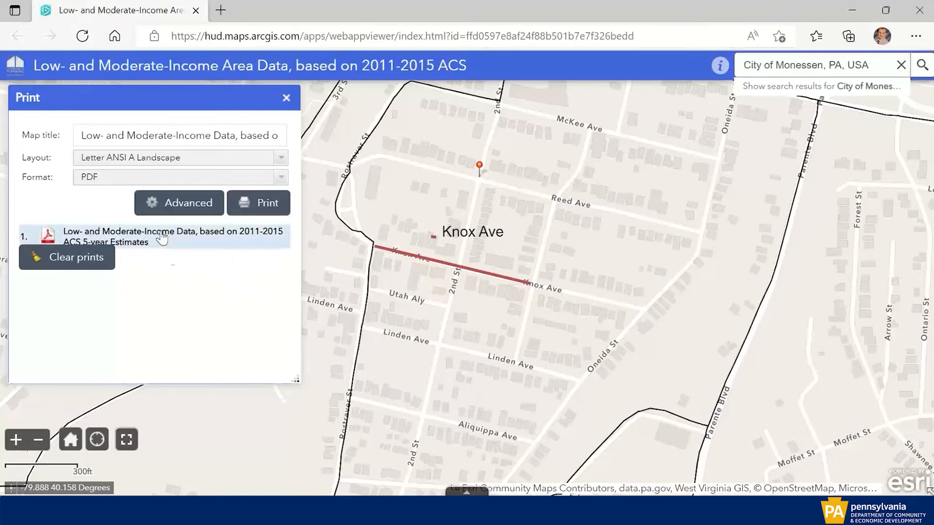
left_click(162, 237)
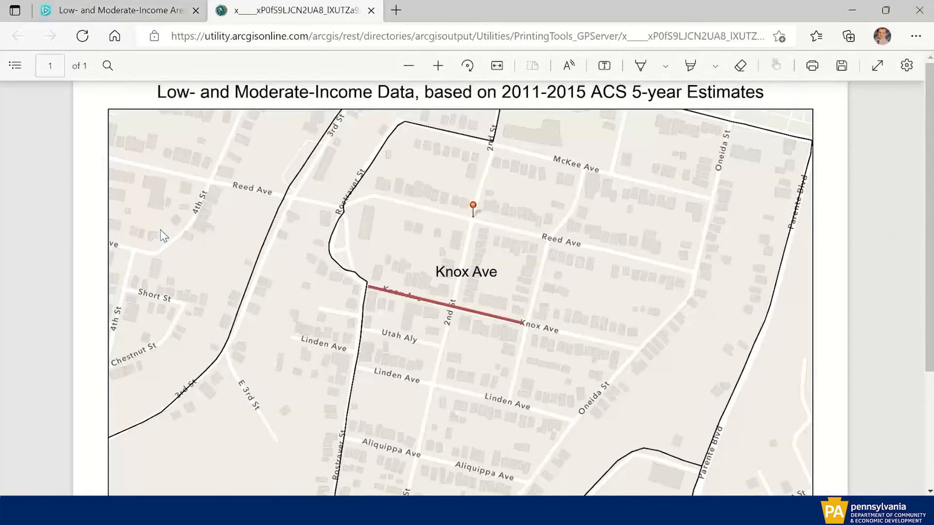
Look over the printed PDF map from its legend back up to its title
scroll(381, 351, "down", 5)
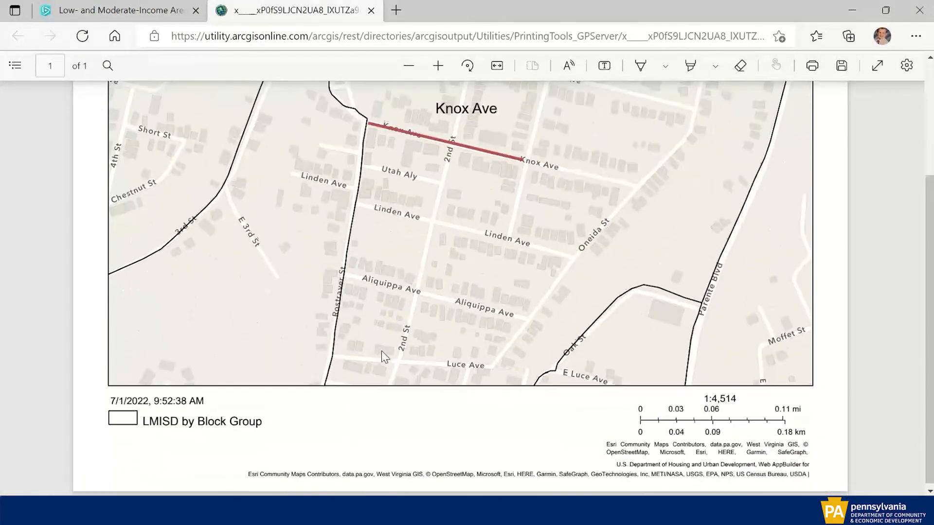
scroll(463, 401, "up", 4)
scroll(463, 401, "up", 2)
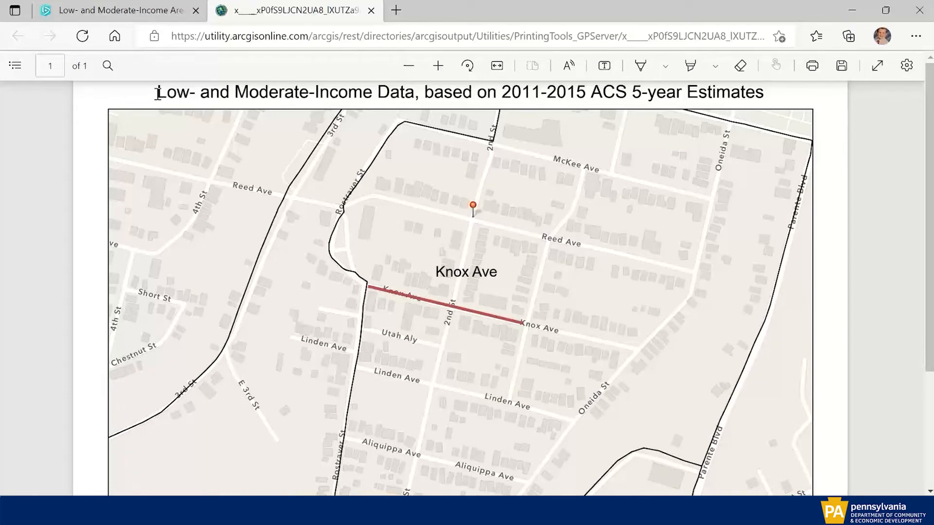
left_click_drag(157, 92, 679, 119)
mouse_move(786, 100)
left_mouse_down()
mouse_move(777, 104)
mouse_move(772, 92)
left_mouse_up()
left_click(771, 93)
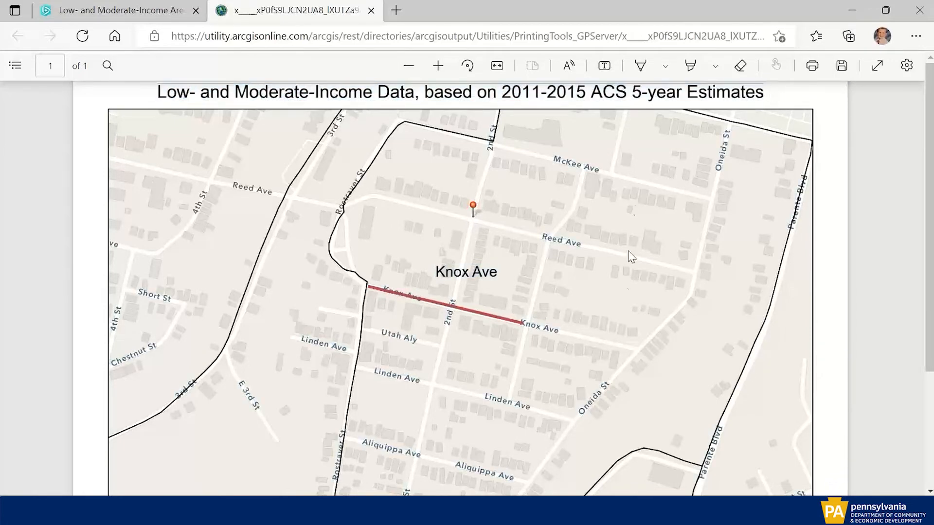
Examine the PDF's marked Knox Ave project location, block group legend, scale and print date
scroll(610, 325, "down", 2)
scroll(606, 320, "down", 2)
scroll(455, 246, "up", 3)
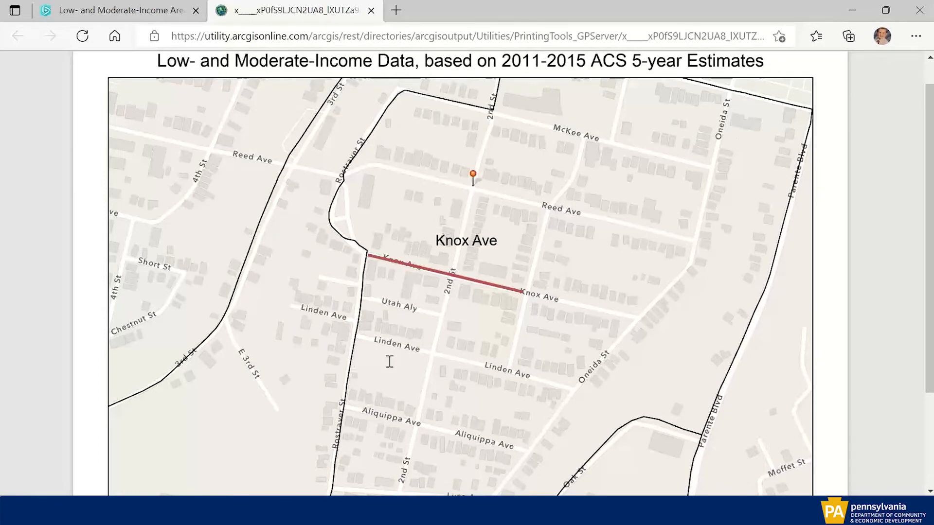
scroll(401, 349, "down", 3)
scroll(431, 161, "up", 2)
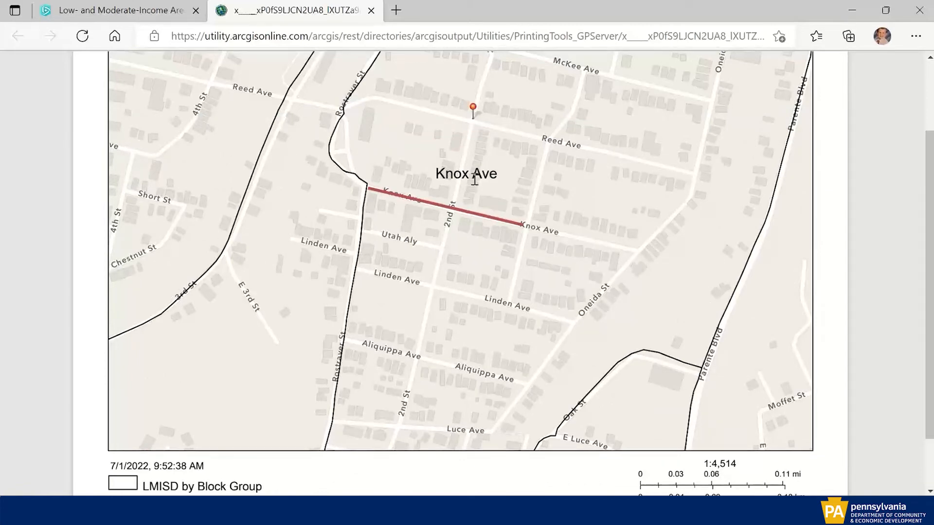
scroll(462, 209, "down", 1)
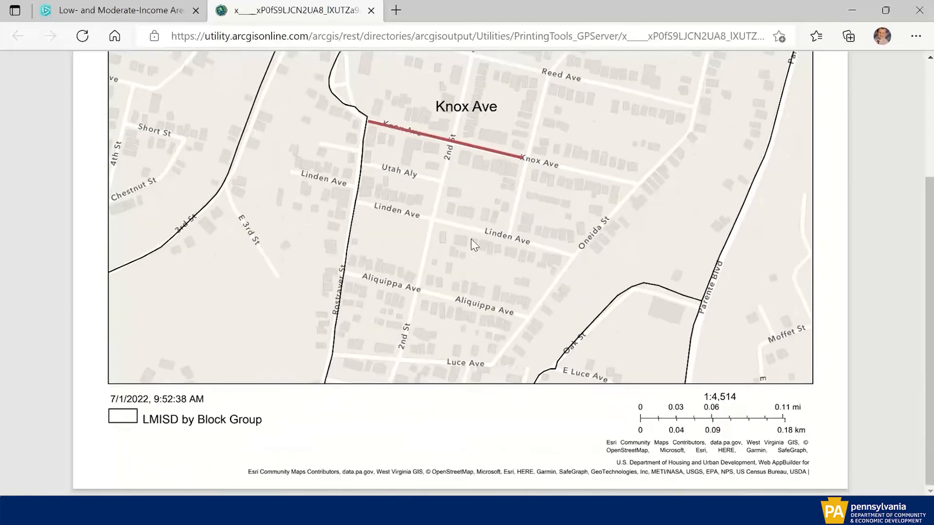
scroll(470, 248, "up", 2)
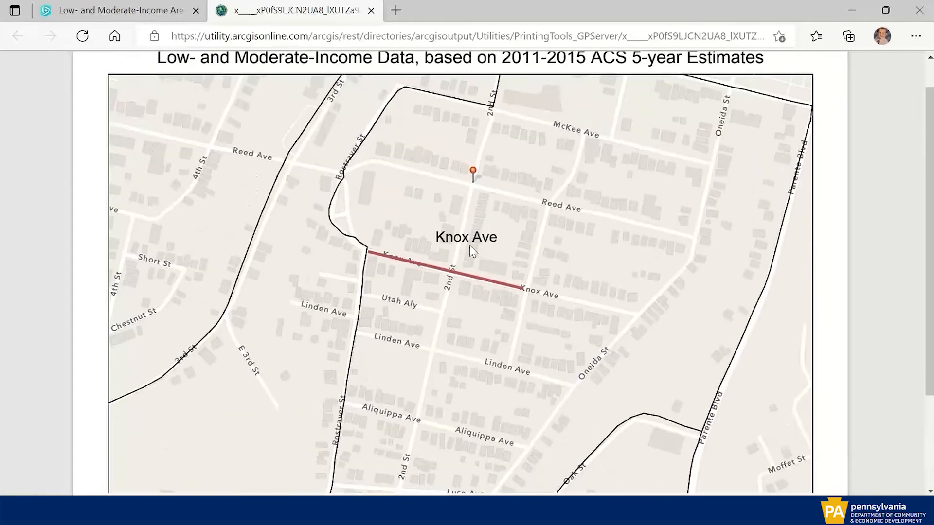
scroll(469, 248, "down", 2)
left_click_drag(110, 400, 215, 397)
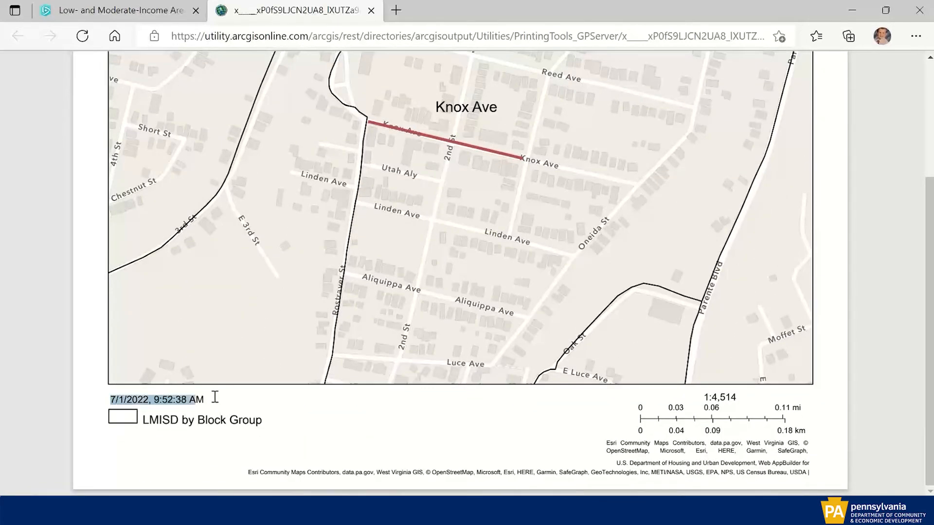
scroll(276, 412, "up", 3)
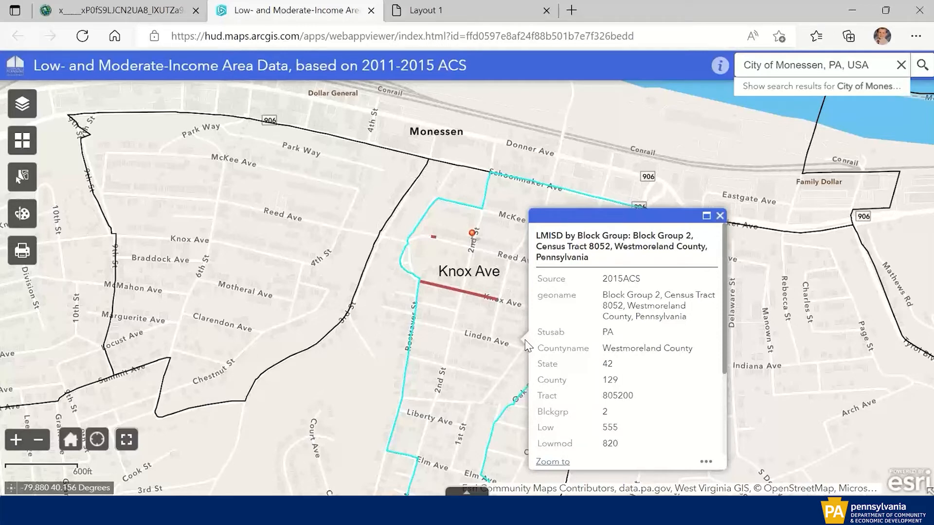
Review the Lowmod, Lowmoduniv and Lowmod_pct fields in the popup of Block Group 2, Census Tract 8052
scroll(581, 346, "down", 1)
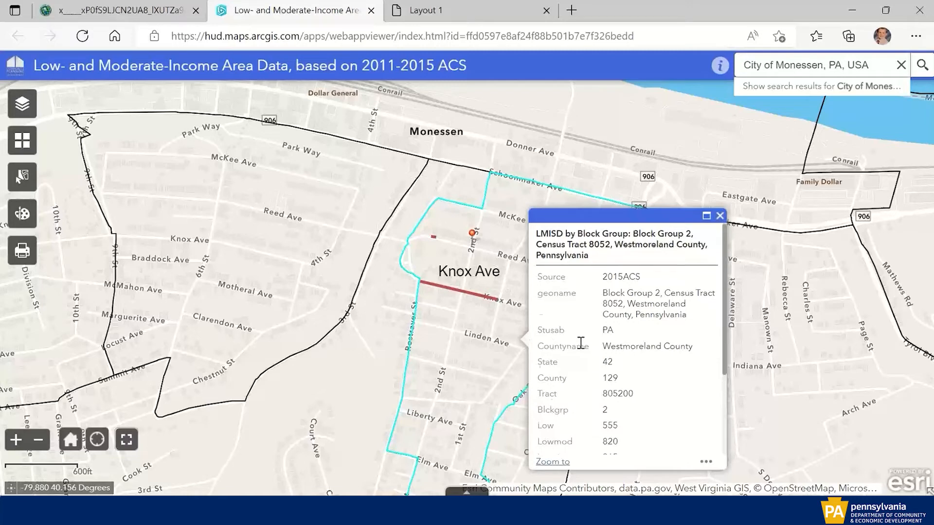
scroll(582, 348, "down", 1)
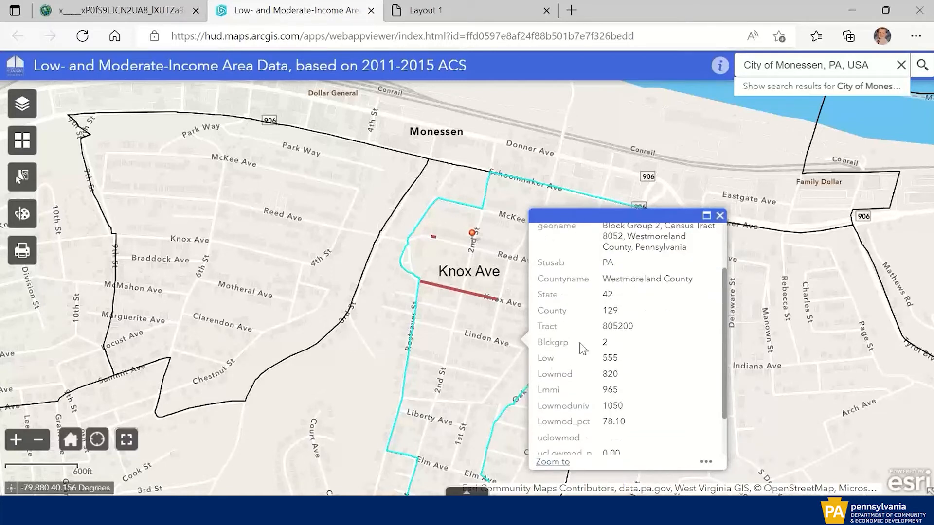
scroll(582, 348, "down", 1)
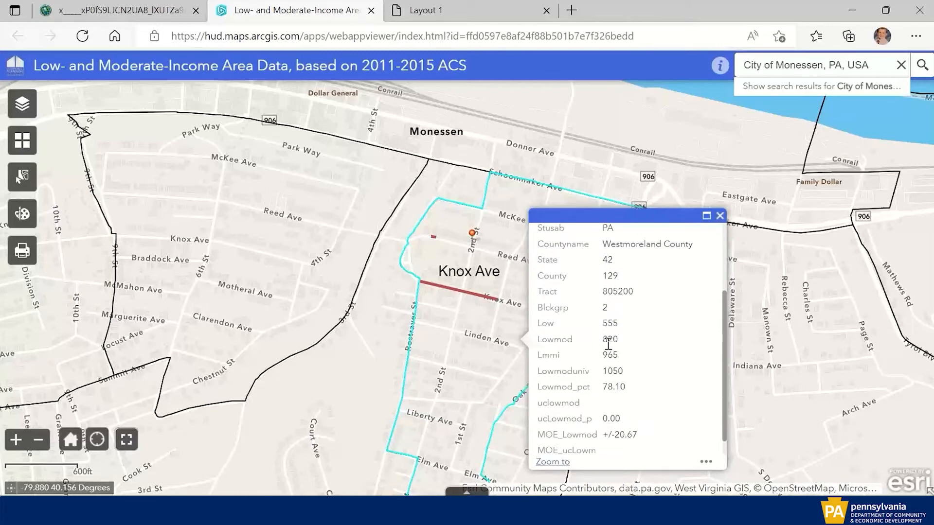
left_click_drag(601, 343, 628, 377)
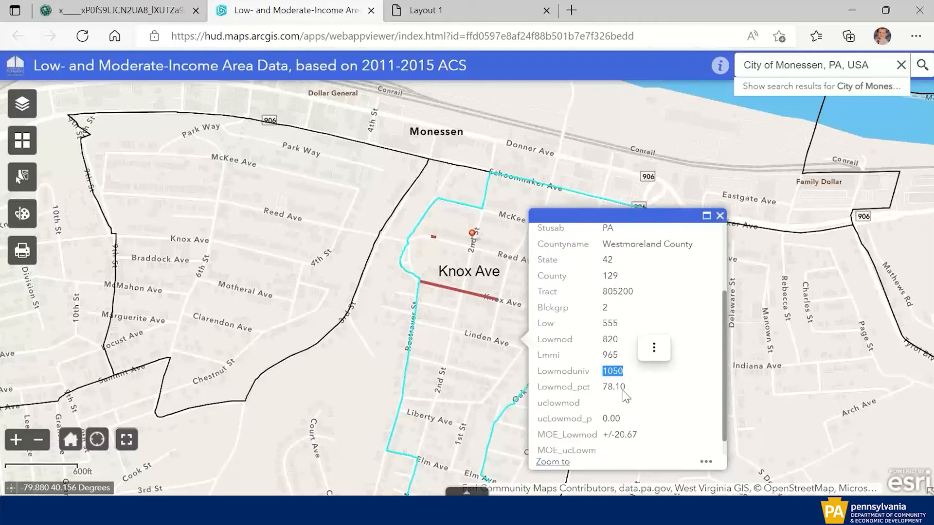
scroll(688, 314, "up", 1)
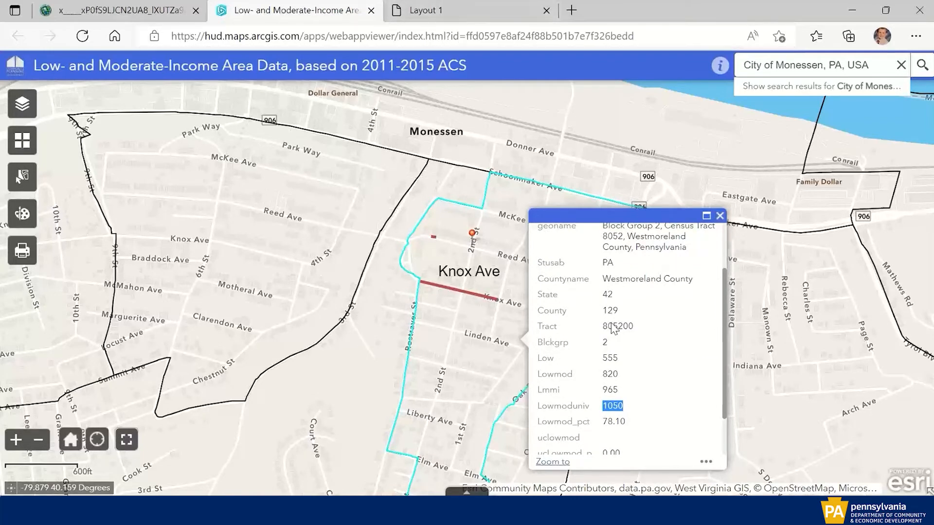
Switch to the Activity Description PDF, mark ACS Data under LMI Area Benefit, and enter C.T. 8052 and B.G. 2
scroll(597, 298, "up", 1)
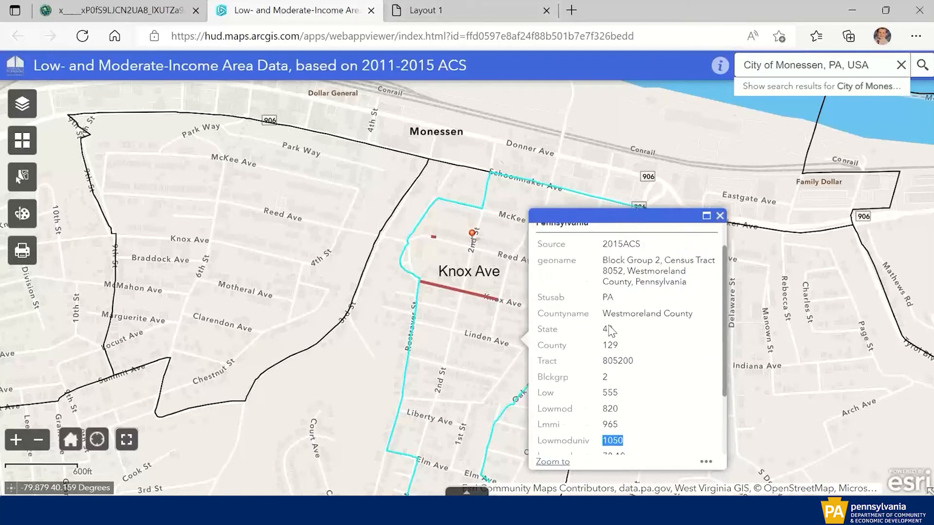
left_click(463, 14)
scroll(457, 282, "up", 3)
scroll(457, 282, "up", 2)
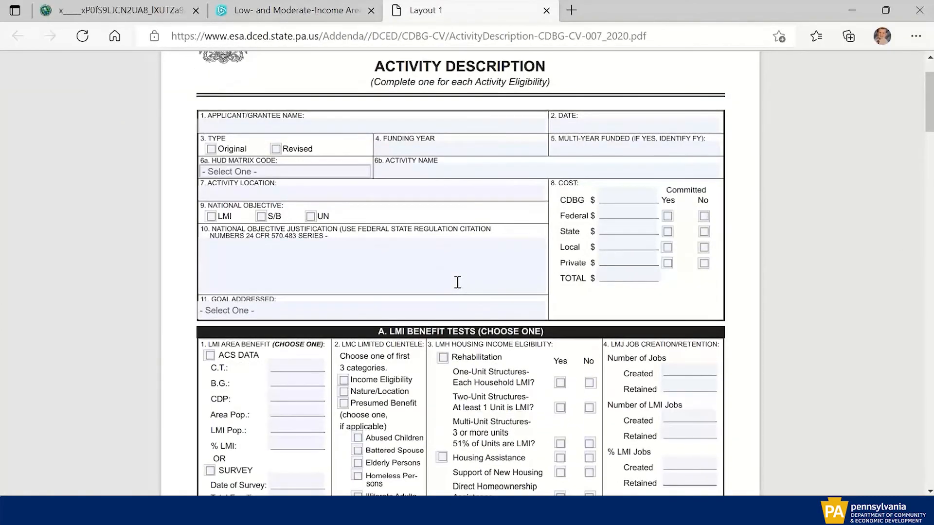
scroll(457, 282, "down", 3)
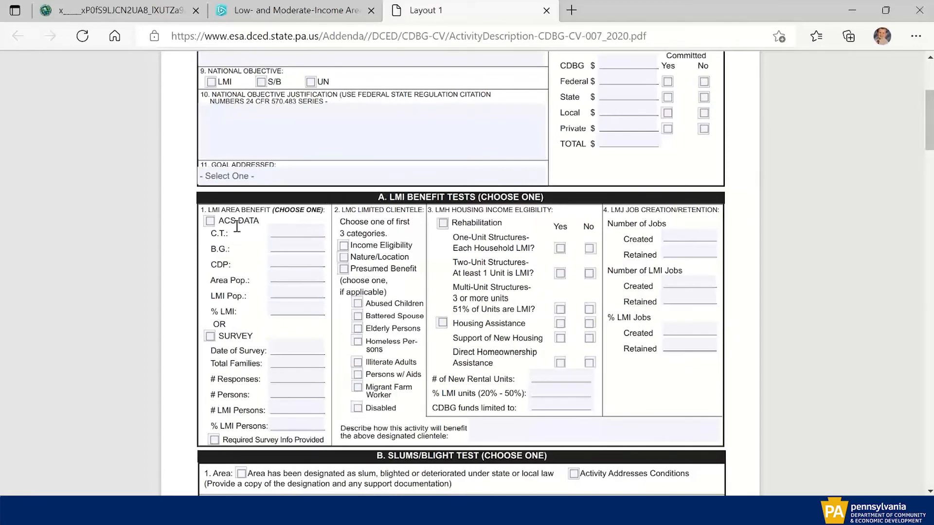
left_click(208, 222)
left_click(283, 232)
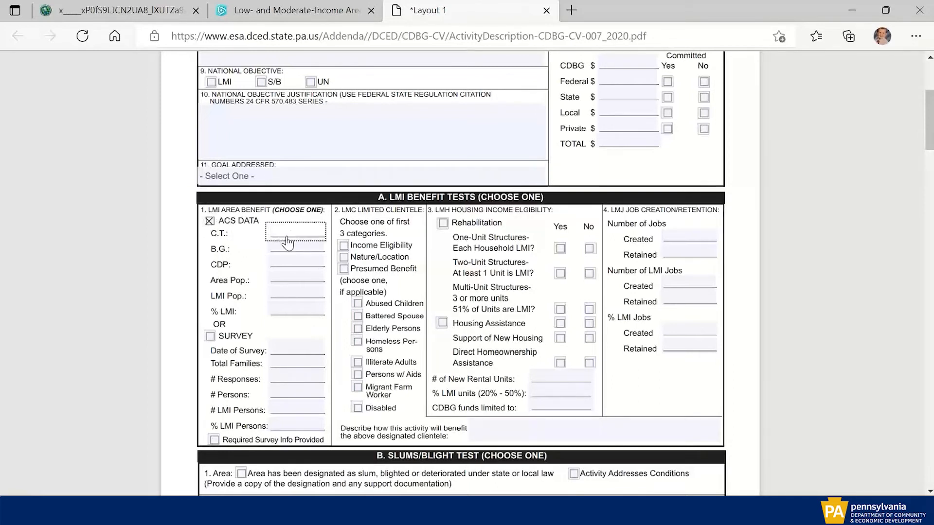
type("8052")
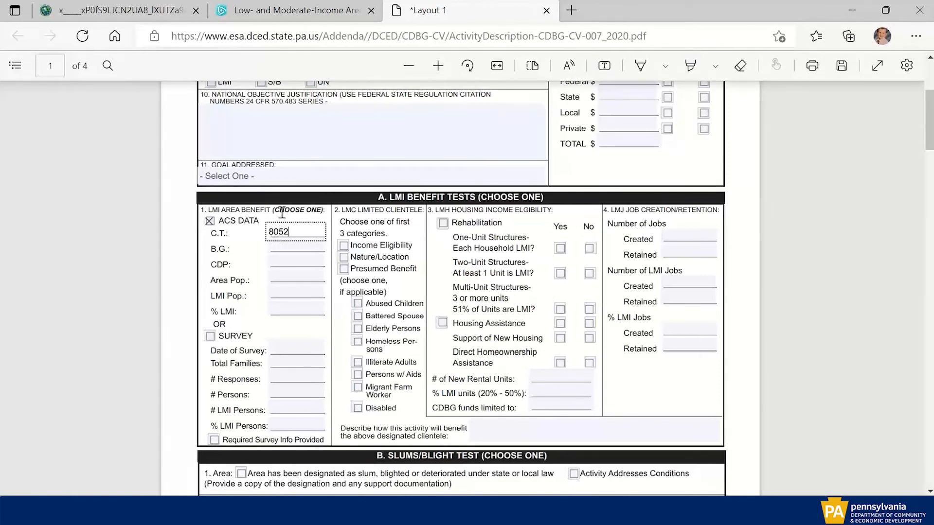
left_click(272, 247)
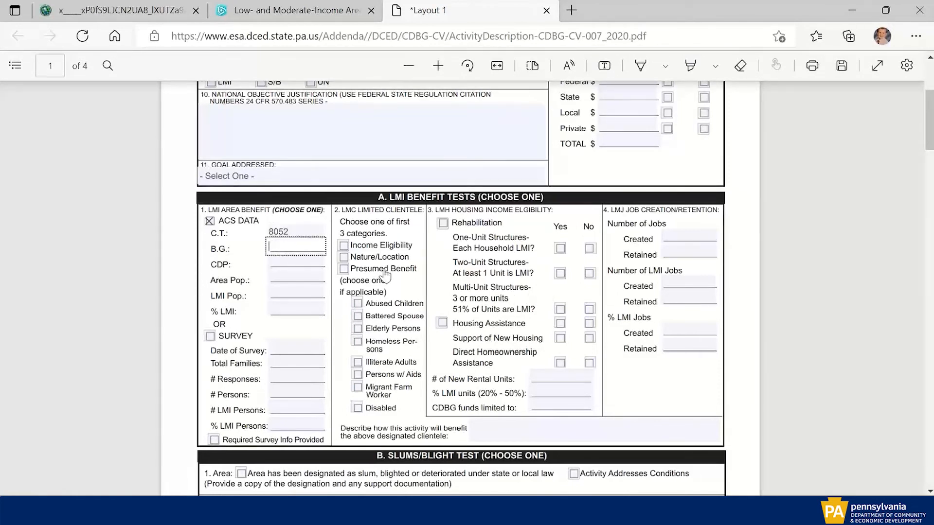
type("2")
Fill in Area Pop. as 1050 and LMI Pop. as 820, referring to the block group's Lowmod field on the HUD map
left_click(280, 263)
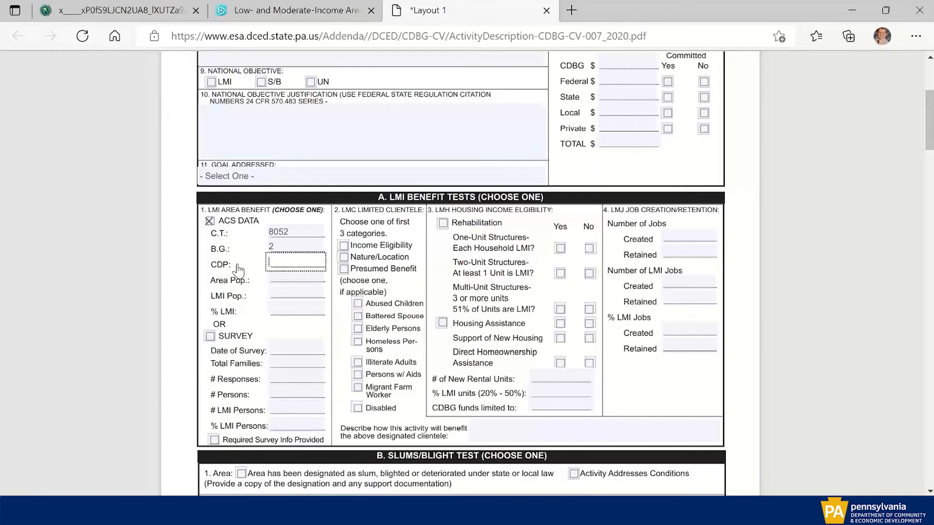
left_click(280, 275)
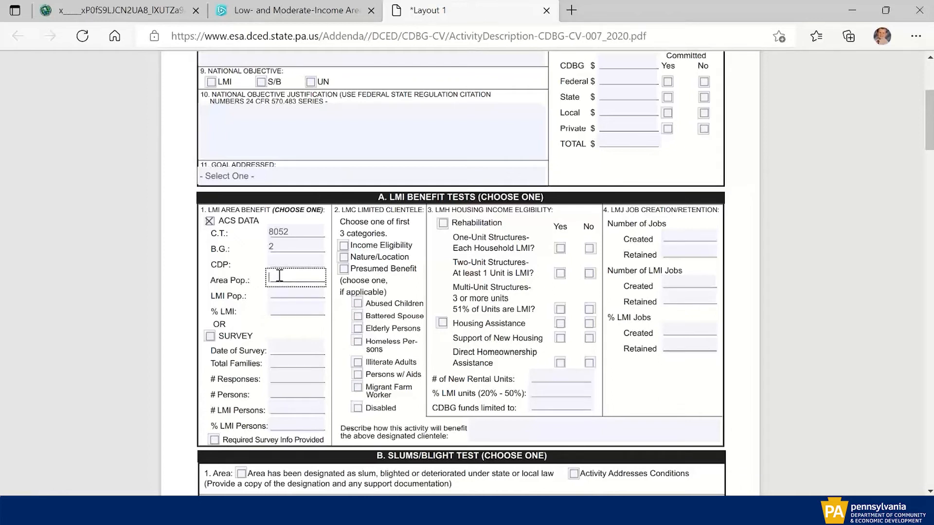
type("1050")
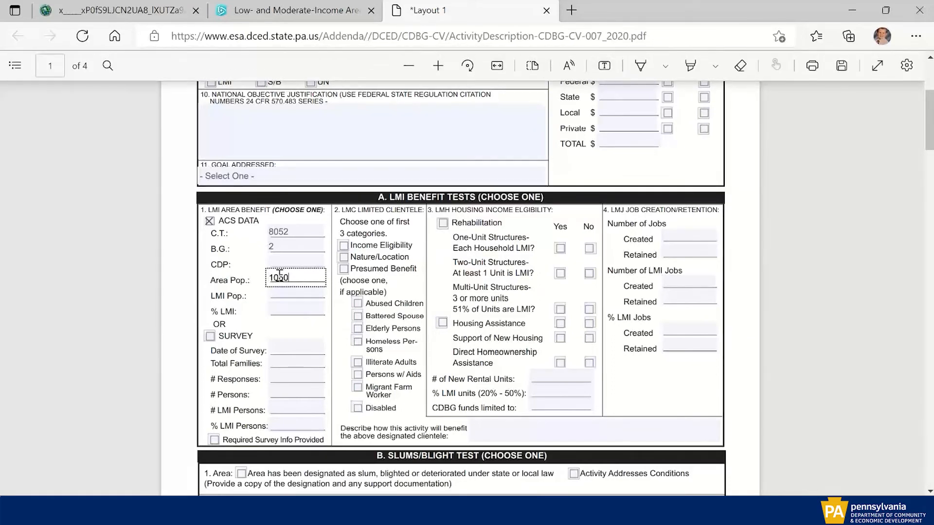
left_click(302, 292)
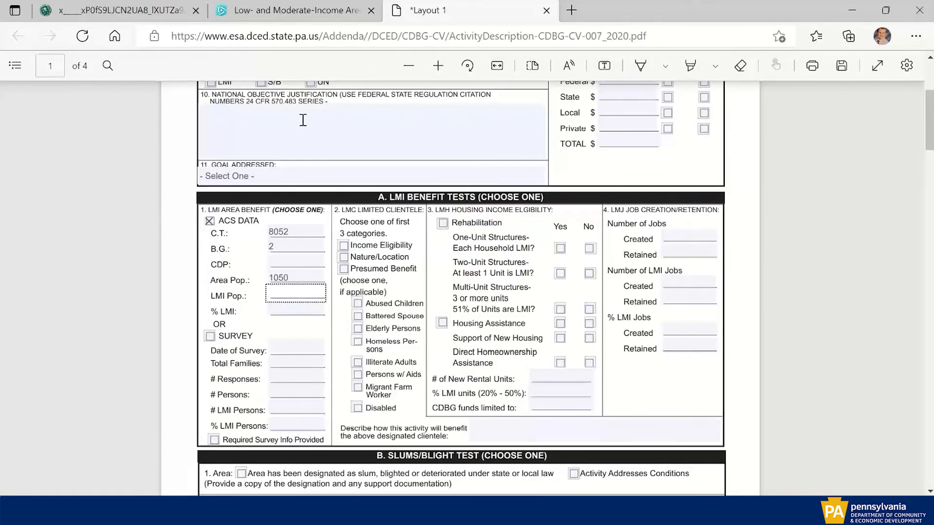
left_click(315, 12)
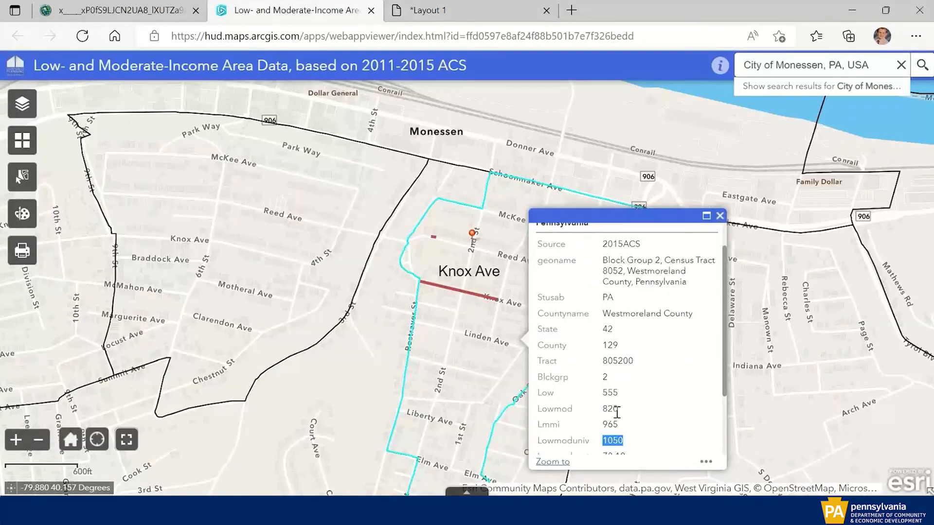
scroll(628, 414, "down", 1)
left_click(421, 10)
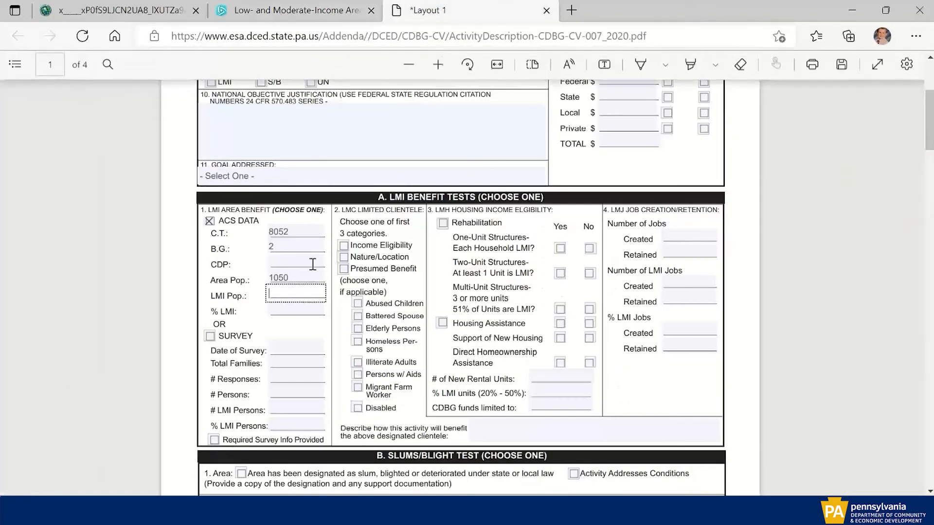
type("820")
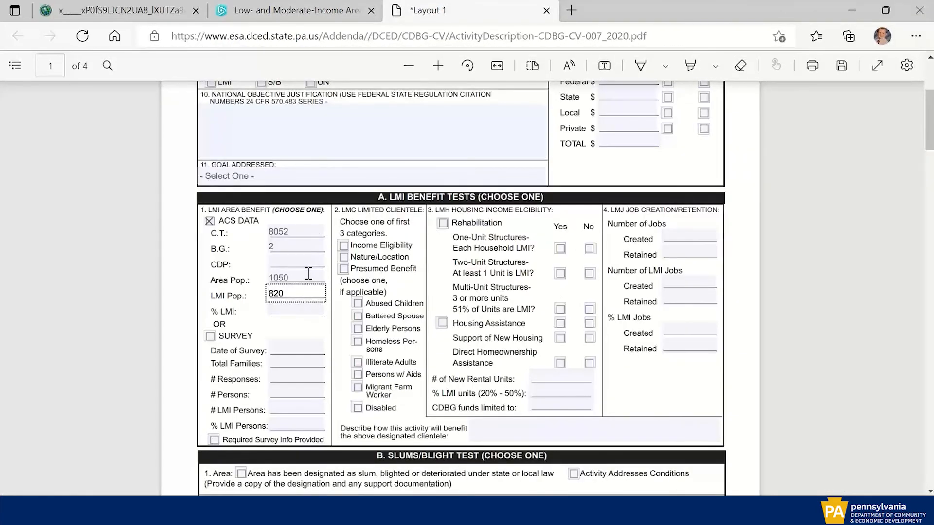
Enter 78.10 as the form's % LMI and check it against the Lowmod_pct field on the HUD map
left_click(303, 310)
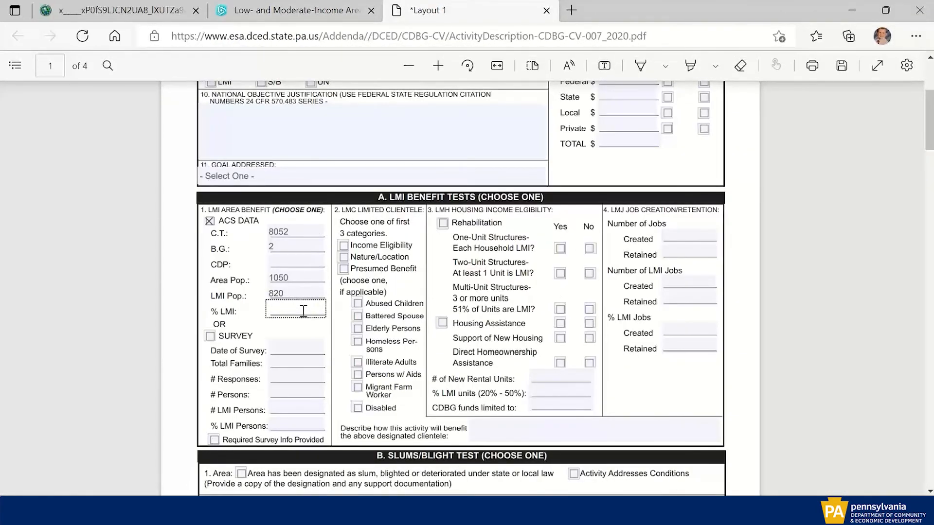
type("78.1")
left_click(331, 10)
scroll(535, 311, "down", 1)
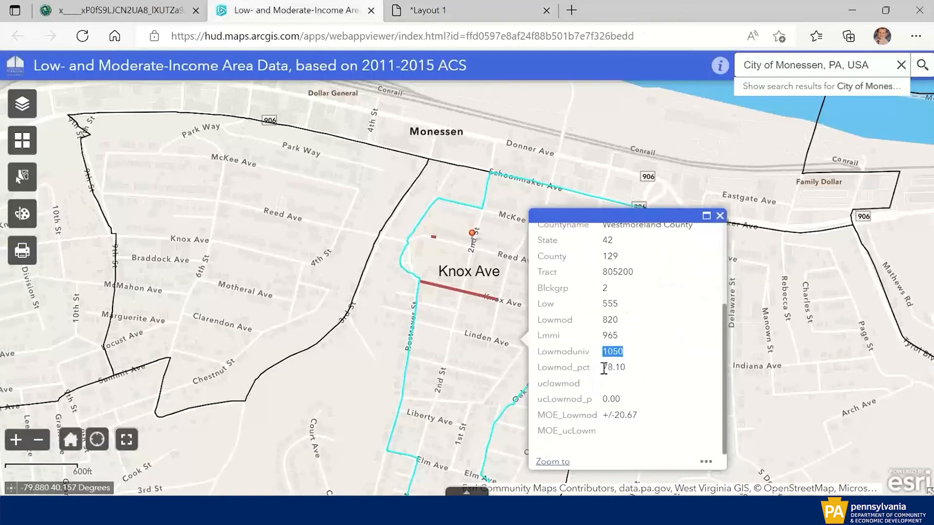
left_click_drag(602, 368, 638, 378)
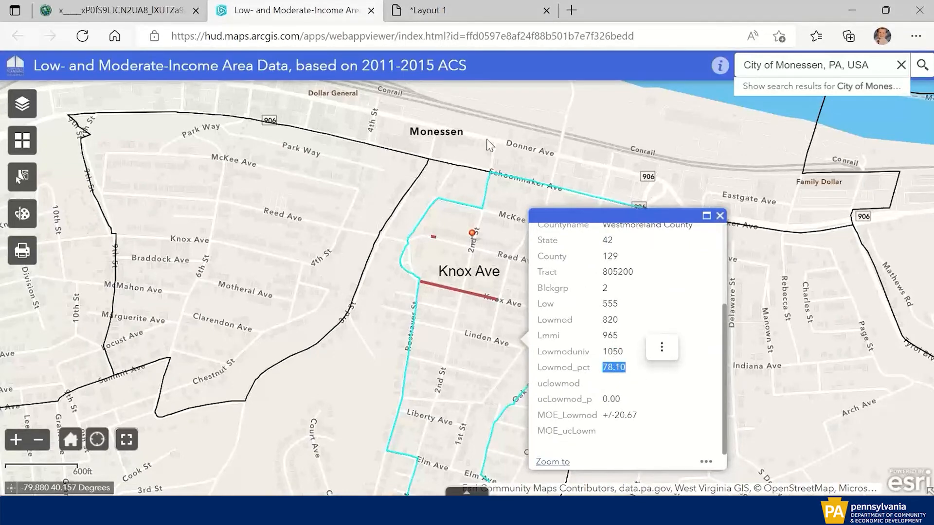
left_click(439, 10)
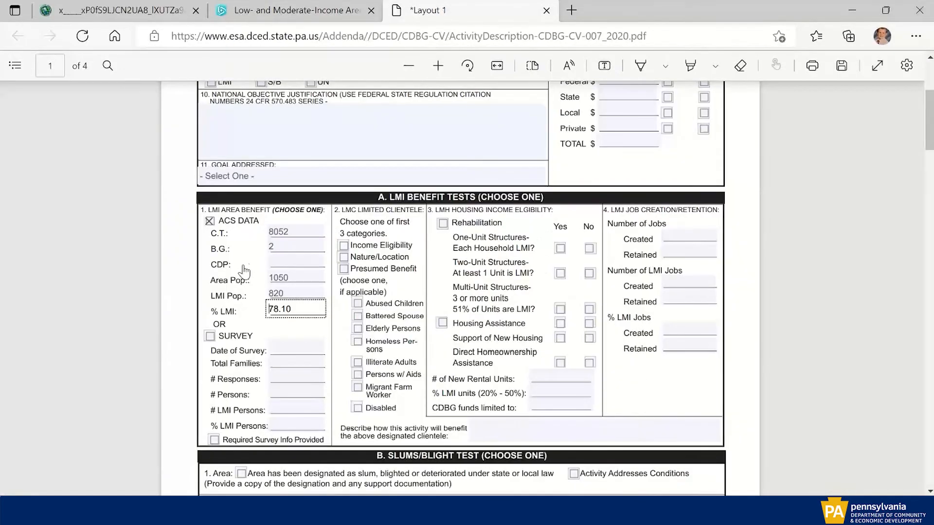
Look over the Activity Description form from its completed ACS data to the problem identification, floodway and correction questions
scroll(287, 250, "down", 1)
scroll(290, 262, "up", 1)
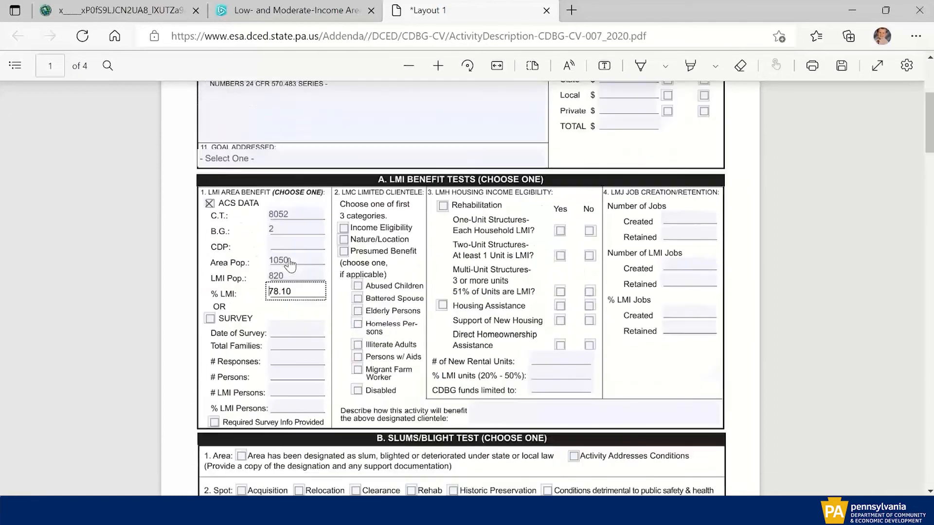
scroll(309, 293, "up", 1)
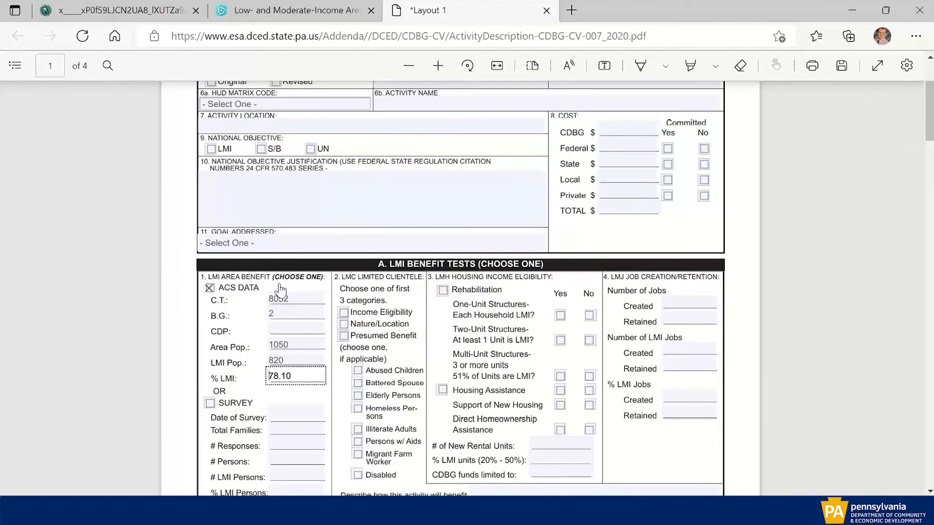
scroll(273, 346, "up", 1)
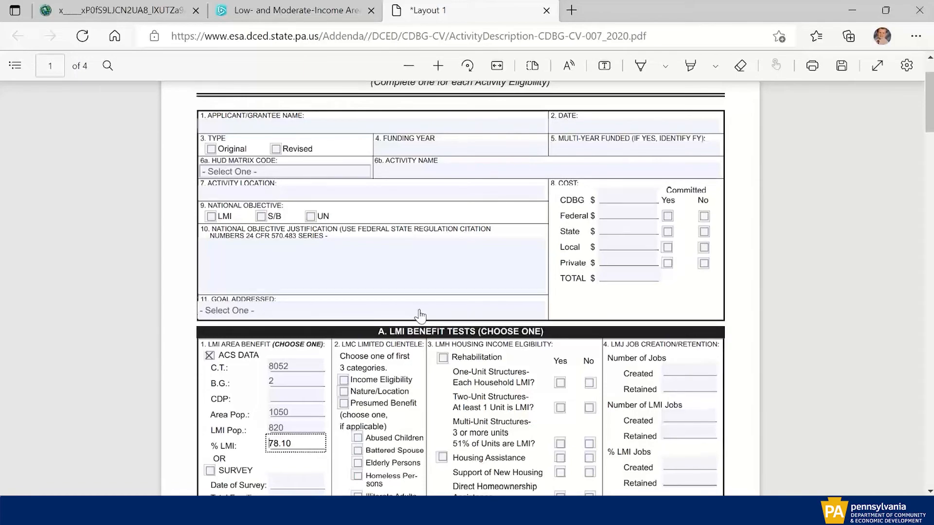
scroll(421, 316, "down", 5)
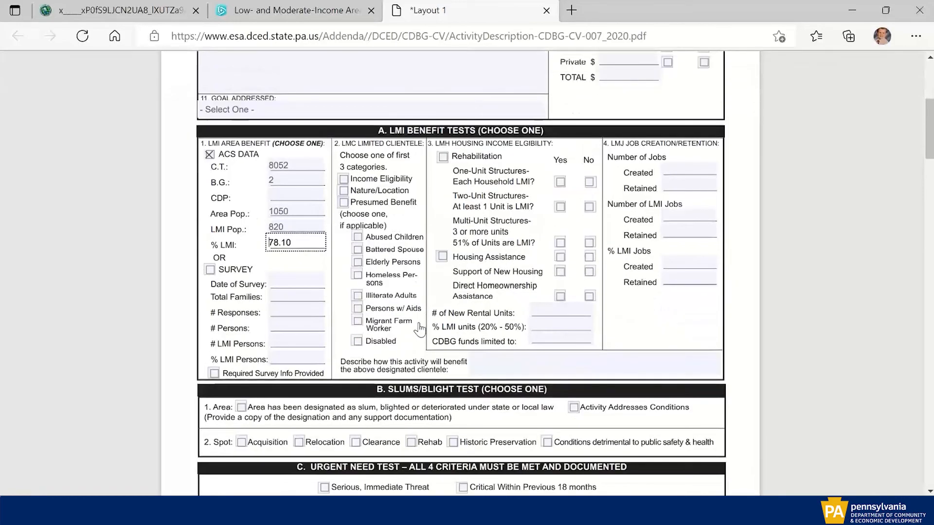
scroll(419, 329, "down", 10)
scroll(419, 332, "down", 8)
scroll(419, 330, "up", 4)
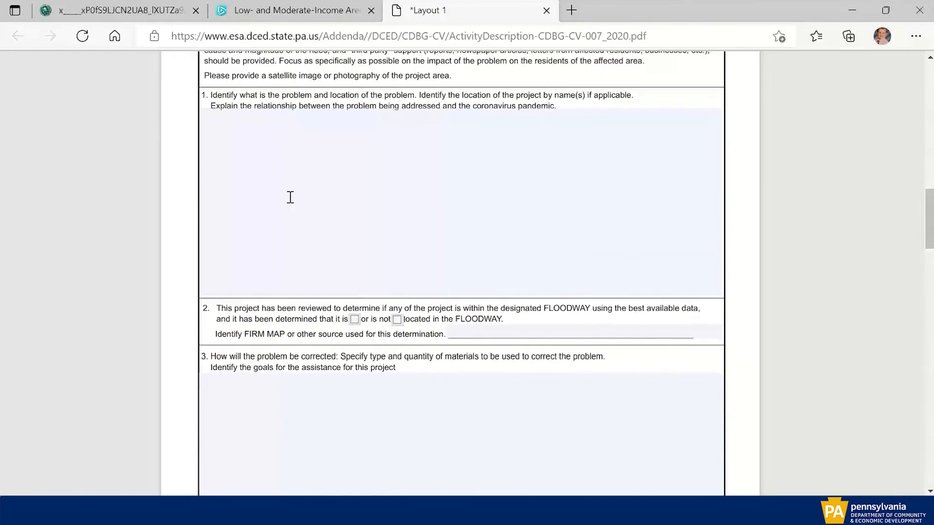
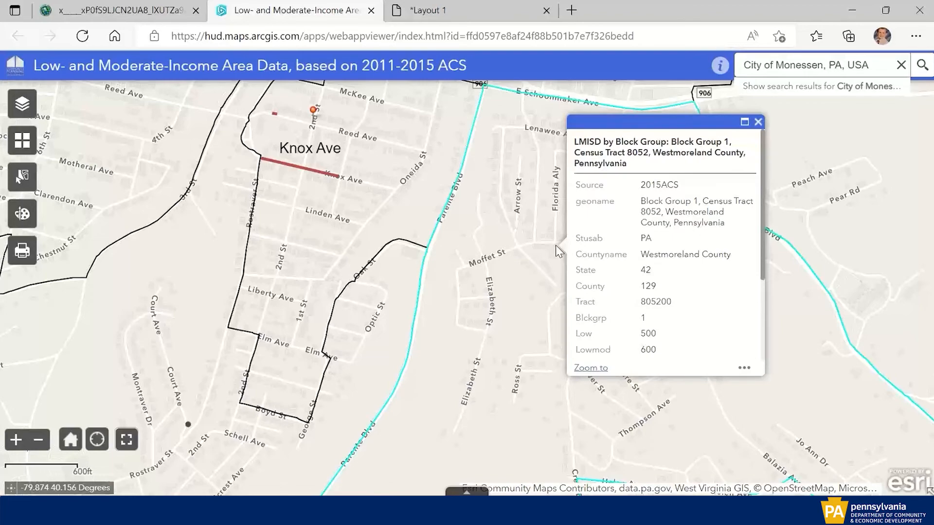
Review the low- and moderate-income fields in the map popup of Block Group 1, Census Tract 8052
scroll(696, 289, "down", 2)
scroll(697, 289, "up", 2)
scroll(430, 295, "down", 1)
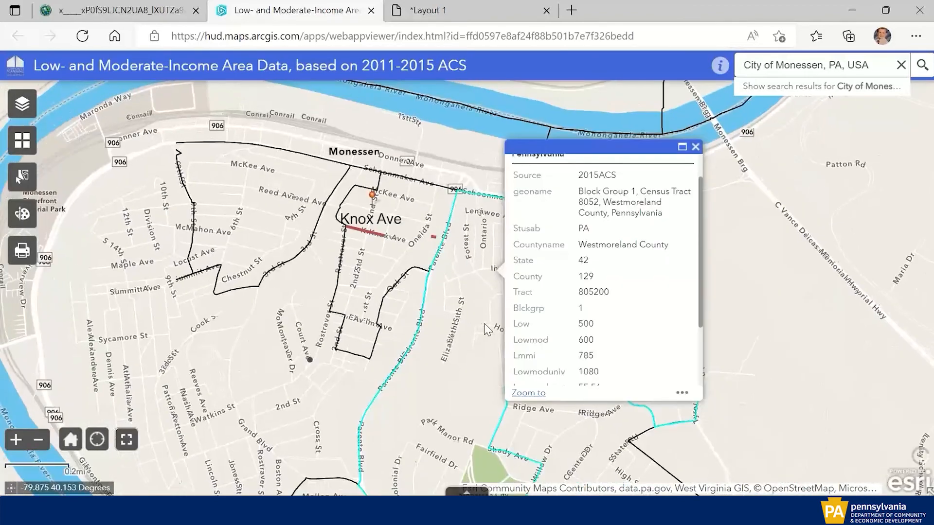
Open the data of Block Group 1, Census Tract 8055, near State Rd, review its Lowmod_pct field, and close the popup
left_click_drag(482, 325, 430, 152)
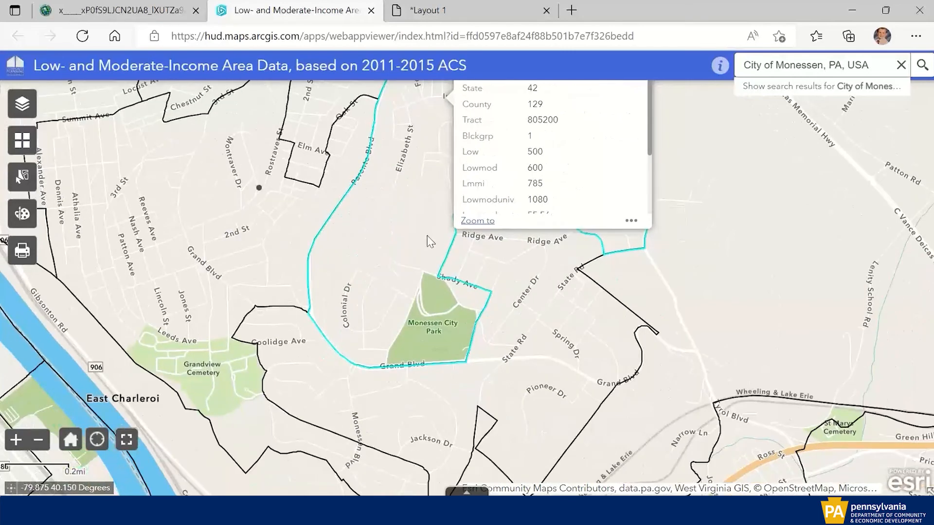
left_click(524, 352)
scroll(551, 352, "down", 2)
scroll(549, 350, "up", 3)
left_click_drag(584, 233, 598, 263)
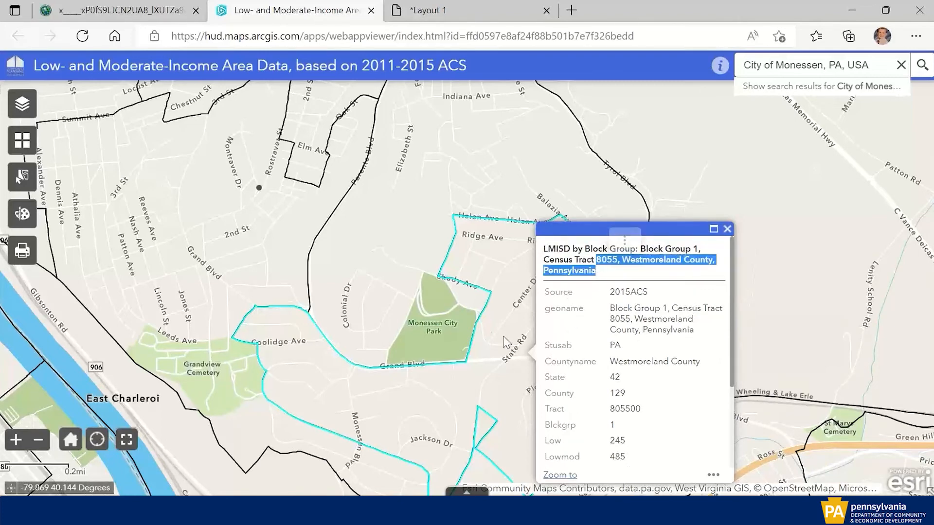
left_click_drag(506, 343, 428, 289)
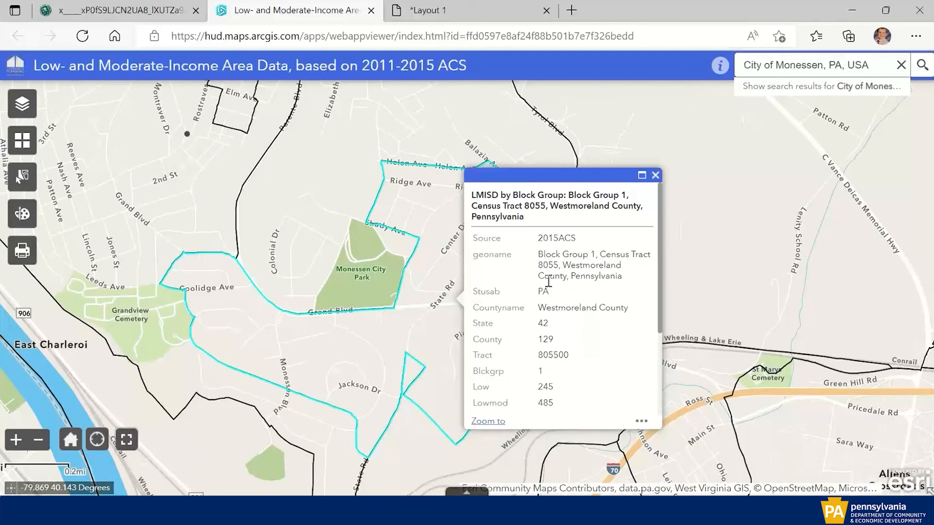
scroll(548, 281, "down", 2)
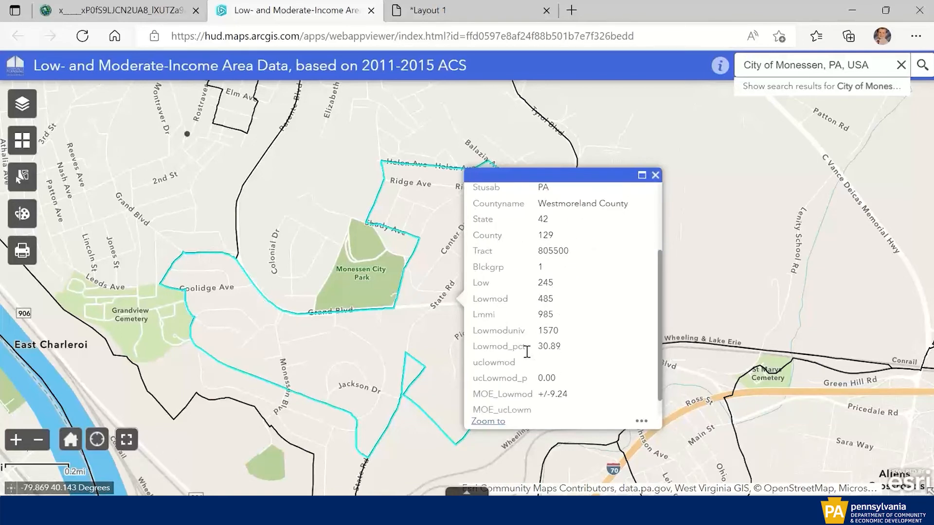
left_click_drag(473, 347, 559, 348)
left_click(561, 349)
left_click(655, 176)
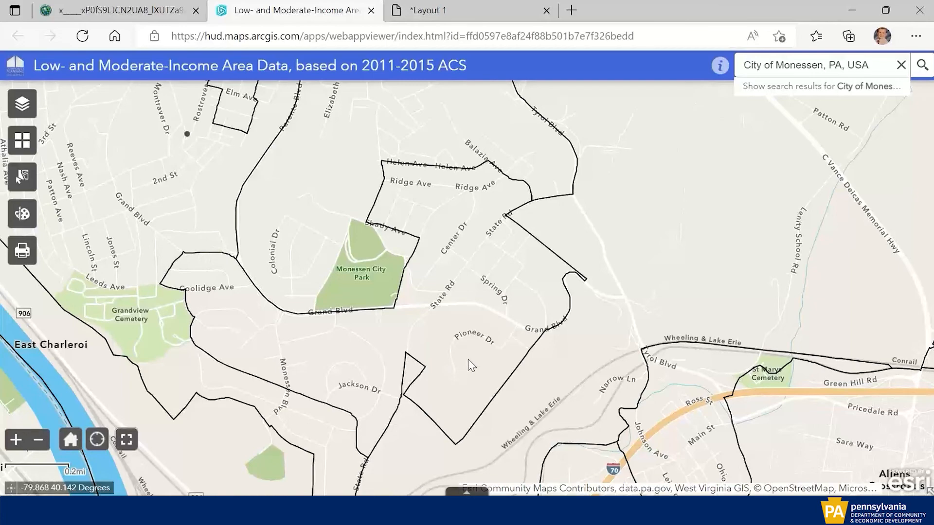
Examine the block group boundaries from Pioneer Dr and Grand Blvd back to the labelled Knox Ave project location
scroll(468, 371, "up", 1)
scroll(476, 382, "up", 1)
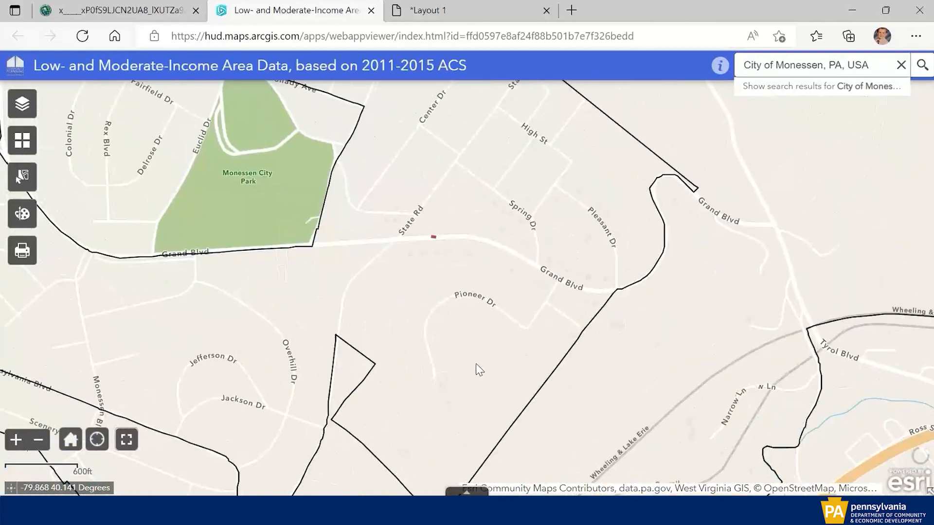
scroll(477, 379, "up", 1)
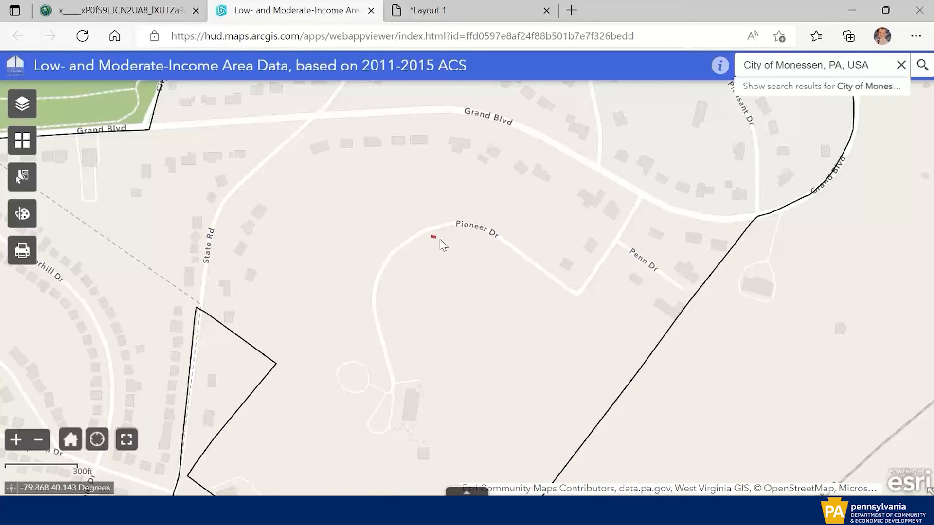
scroll(433, 213, "down", 1)
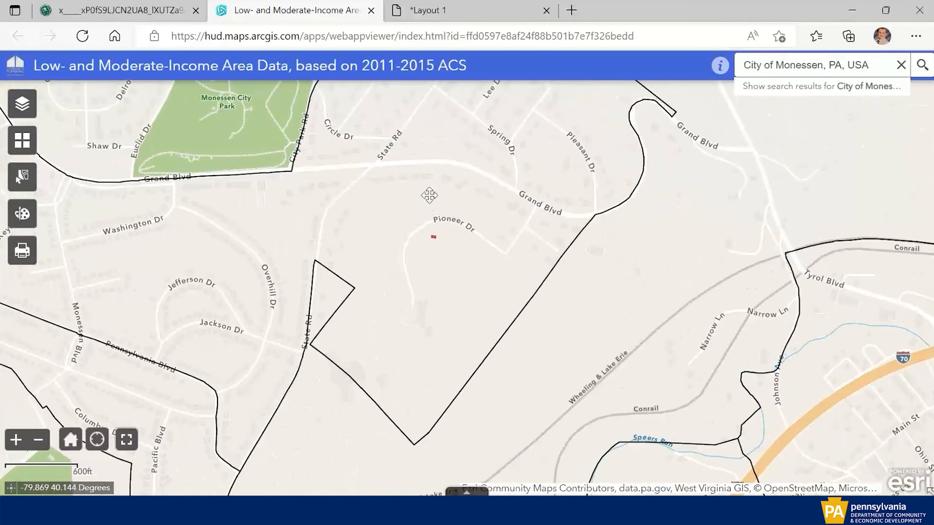
left_click_drag(435, 218, 434, 288)
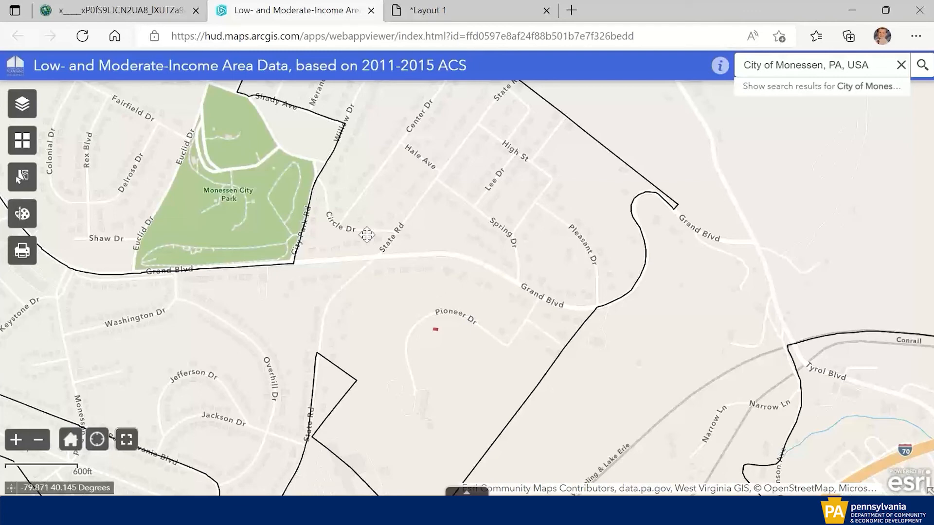
left_click_drag(367, 235, 419, 344)
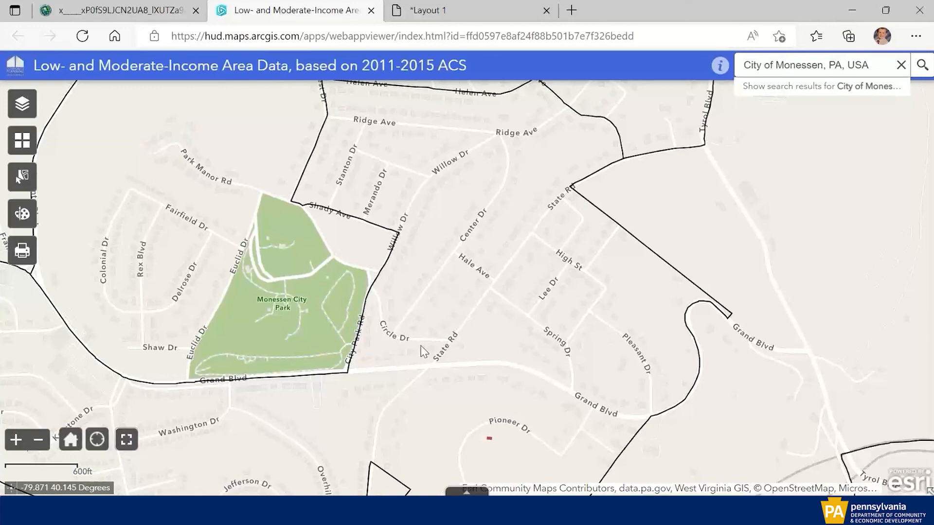
scroll(423, 281, "down", 1)
left_click_drag(421, 220, 434, 315)
left_click_drag(394, 236, 586, 345)
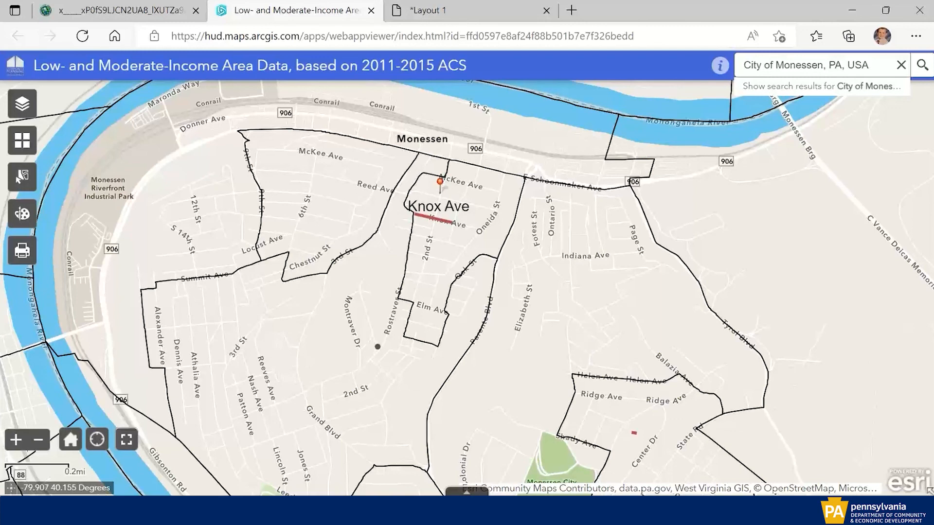
Review the layer choices in the map's Select Service Area tool and close it
left_click(22, 181)
left_click(24, 214)
left_click(285, 99)
left_click(22, 179)
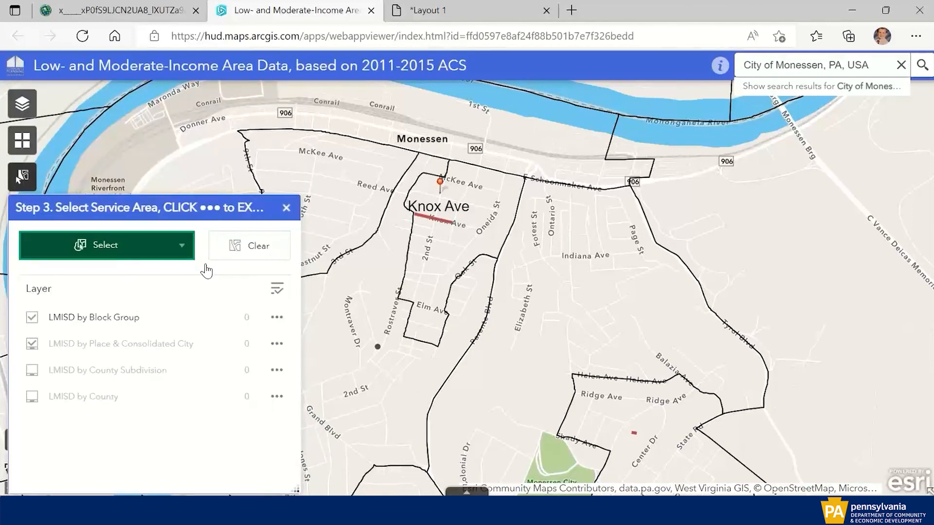
left_click(285, 209)
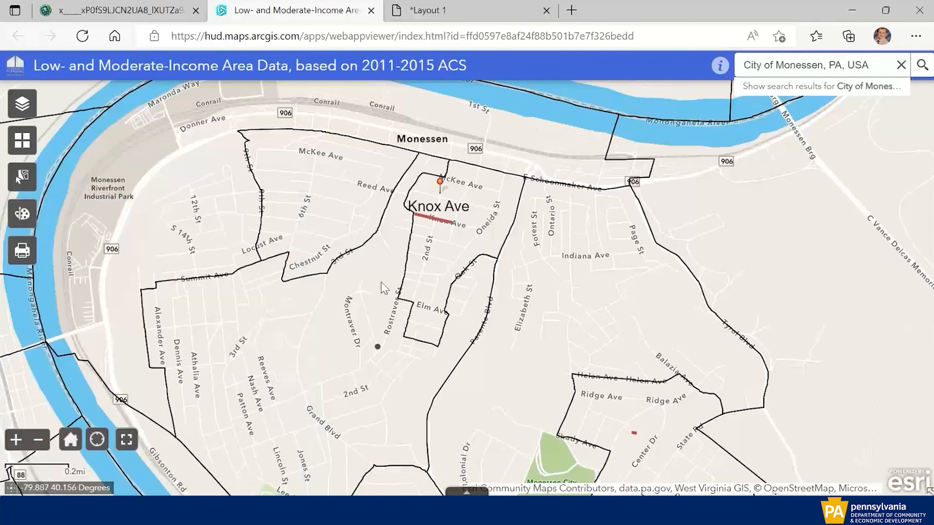
Browse the map's available basemap options, from the imagery styles through the navigation, newspaper and Nova styles
left_click(22, 141)
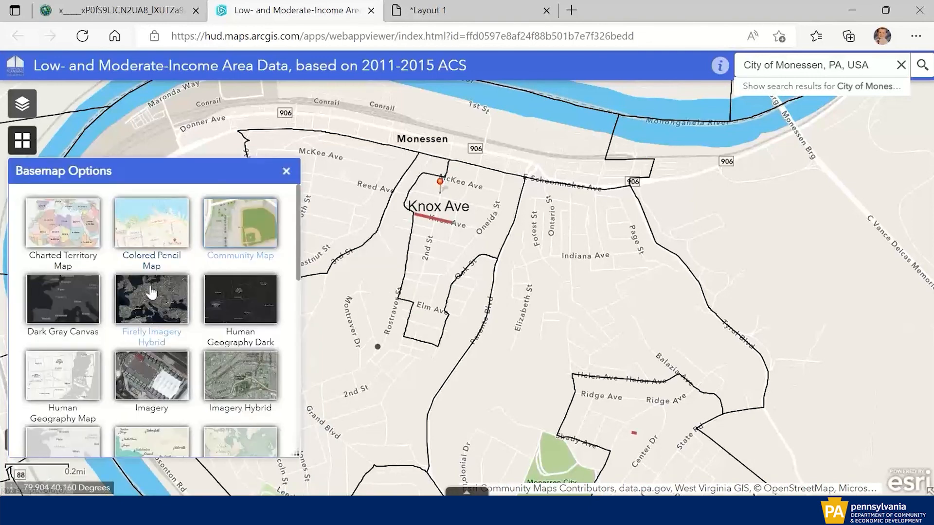
scroll(135, 294, "down", 3)
scroll(135, 294, "down", 3)
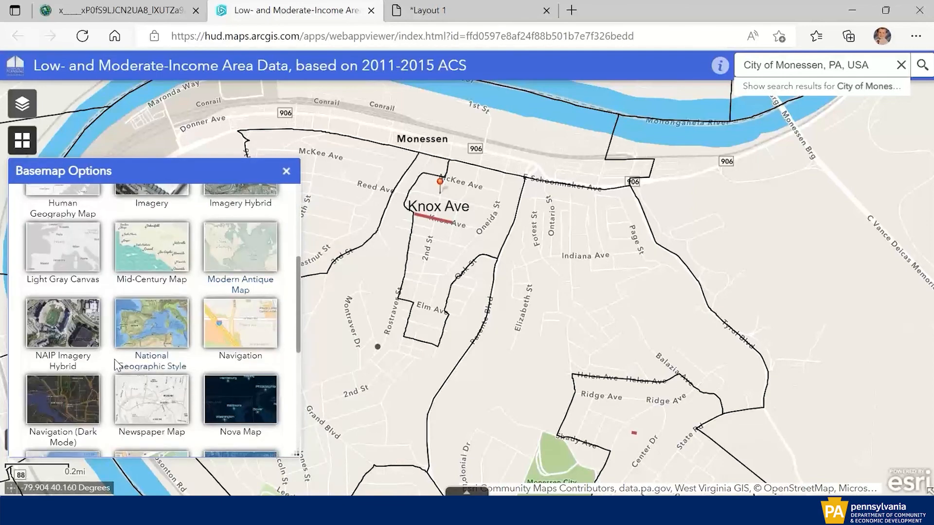
scroll(146, 364, "down", 3)
scroll(146, 379, "down", 3)
scroll(157, 385, "up", 5)
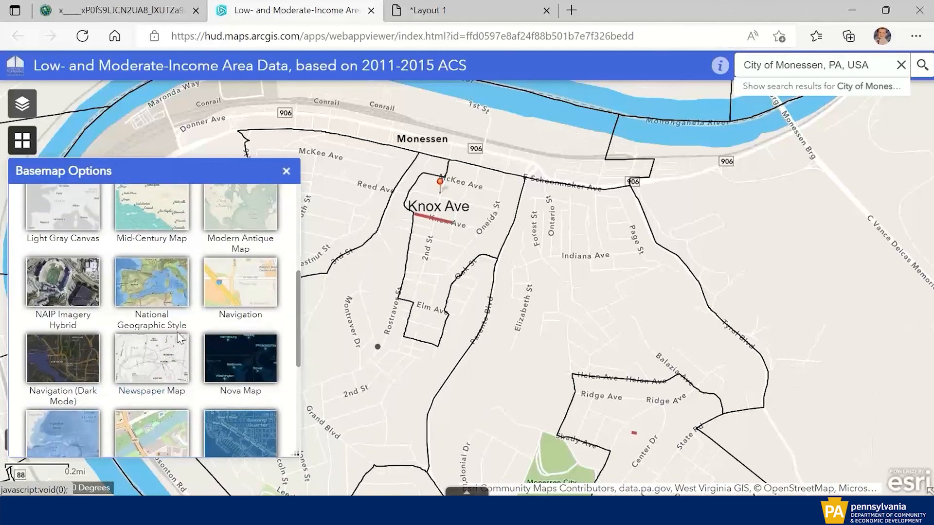
scroll(179, 343, "up", 3)
scroll(180, 342, "up", 2)
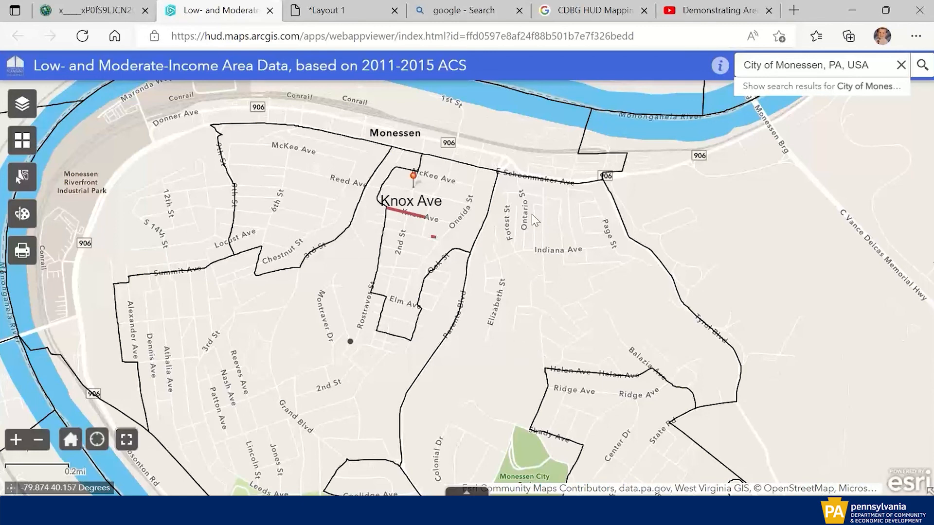
View HUD Exchange's CDBG Low- and Moderate-Income Data page from the Google results for CDBG HUD Mapping Tool, and return to the Monessen map
left_click(572, 19)
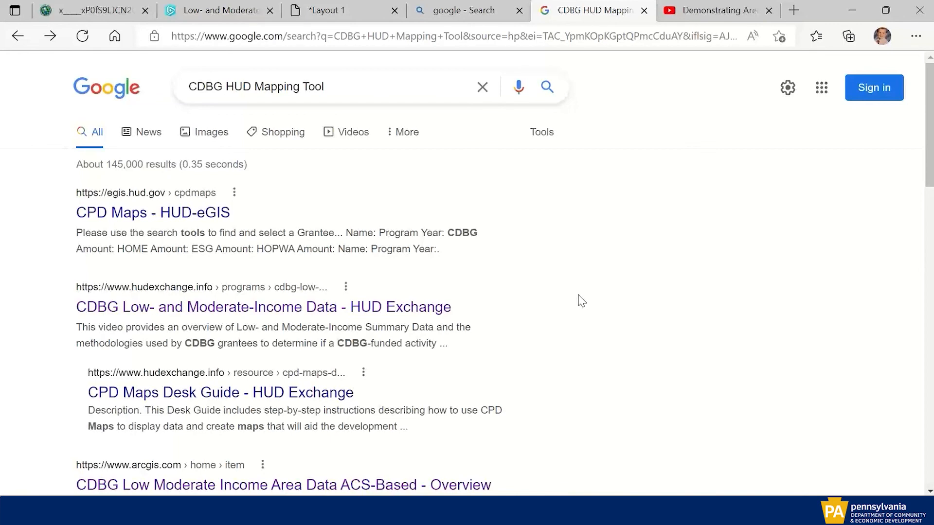
left_click(417, 311)
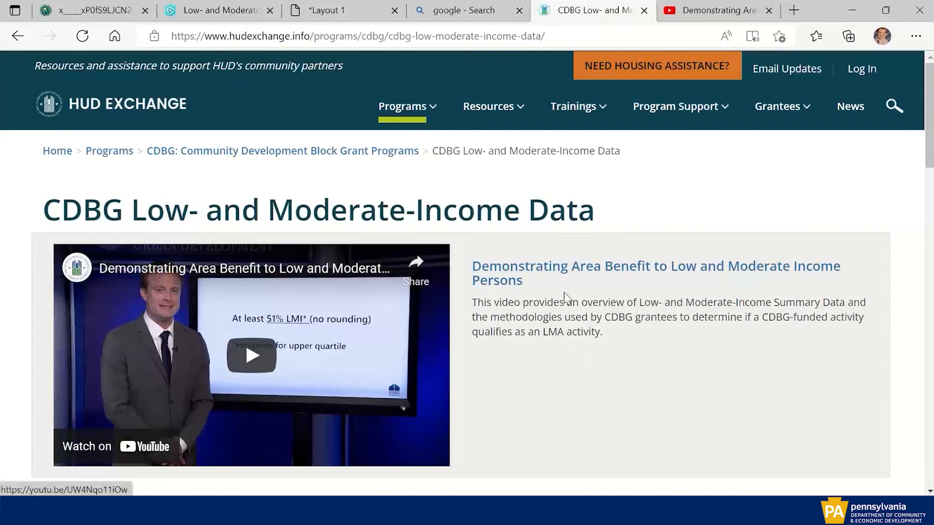
left_click(235, 5)
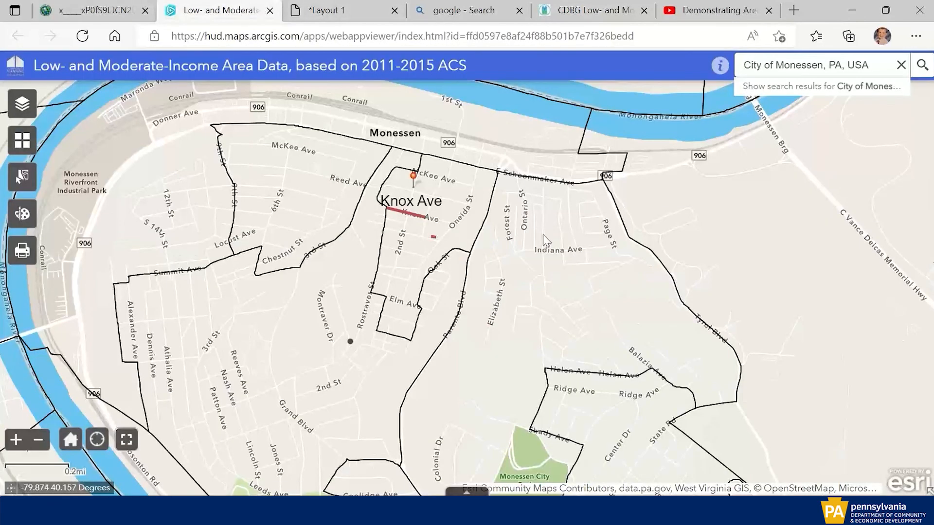